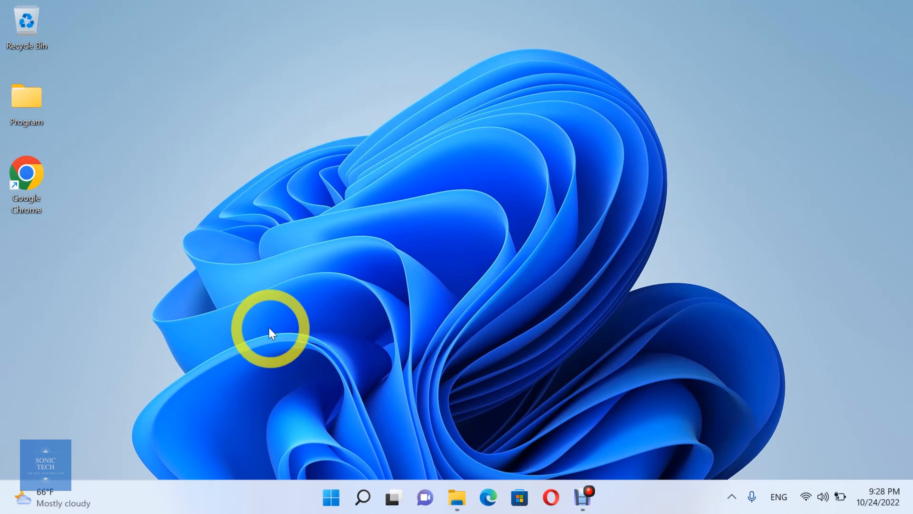
# Open Google Chrome and go to the Site settings page within its Privacy and security settings.
pyautogui.doubleClick(42, 205)
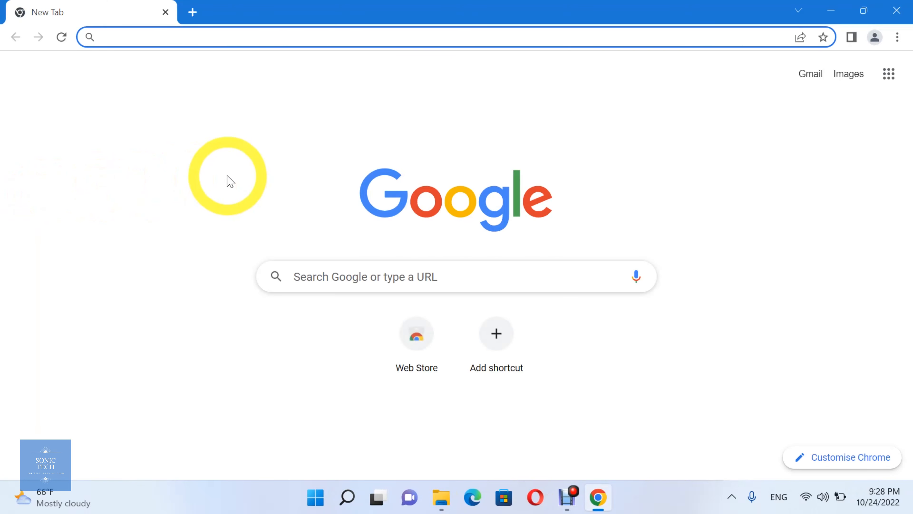
pyautogui.click(897, 37)
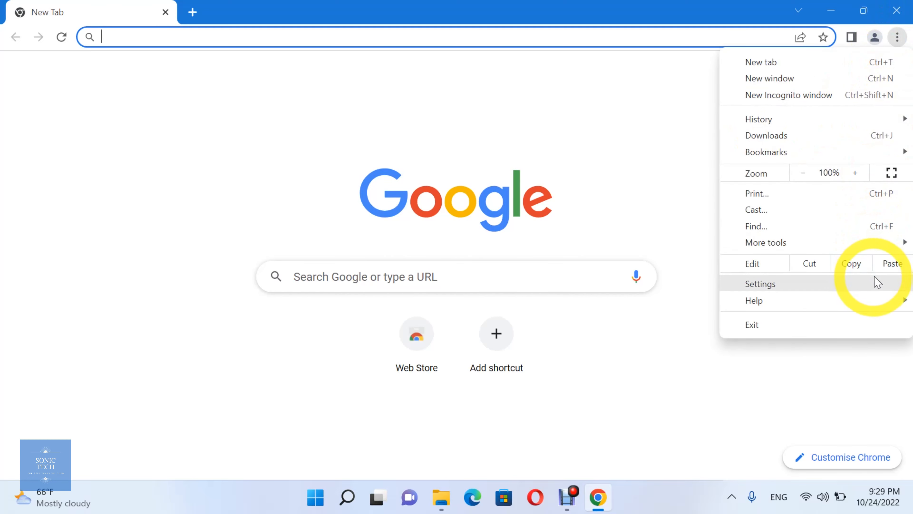
pyautogui.click(854, 286)
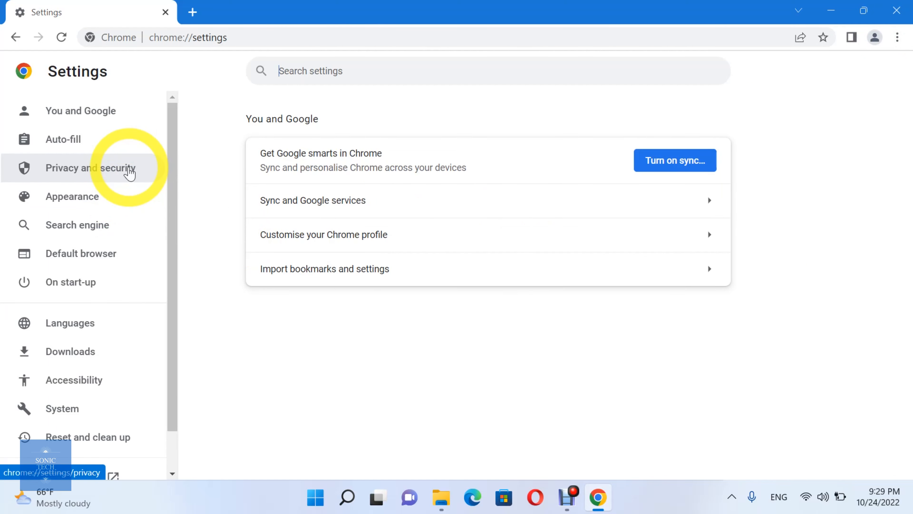
pyautogui.click(127, 172)
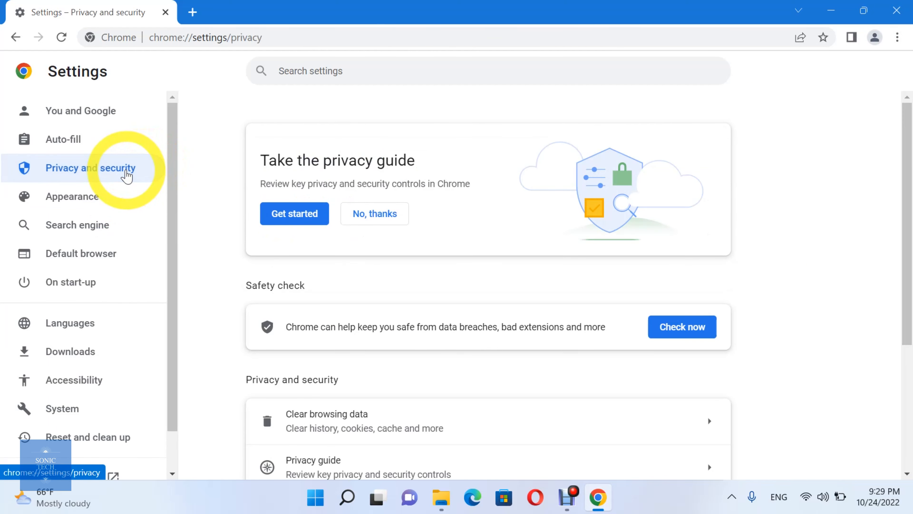
pyautogui.scroll(-5, 267, 241)
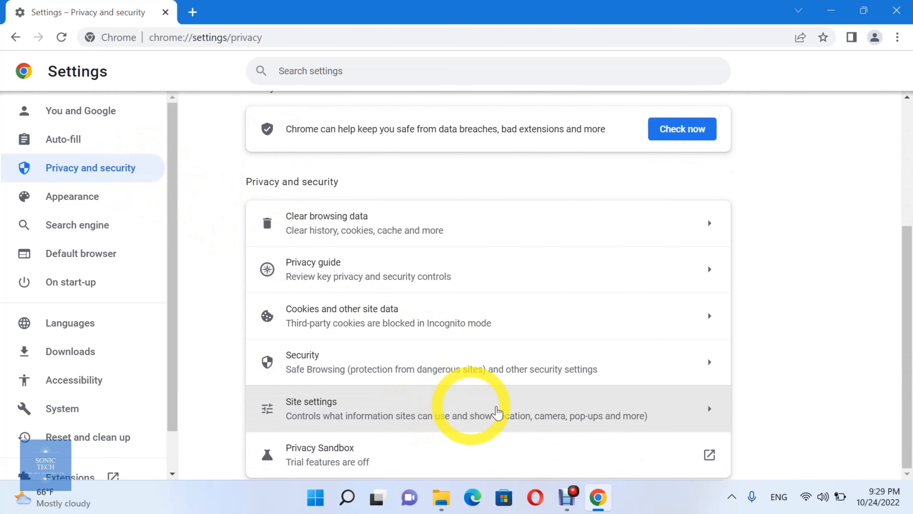
pyautogui.click(694, 412)
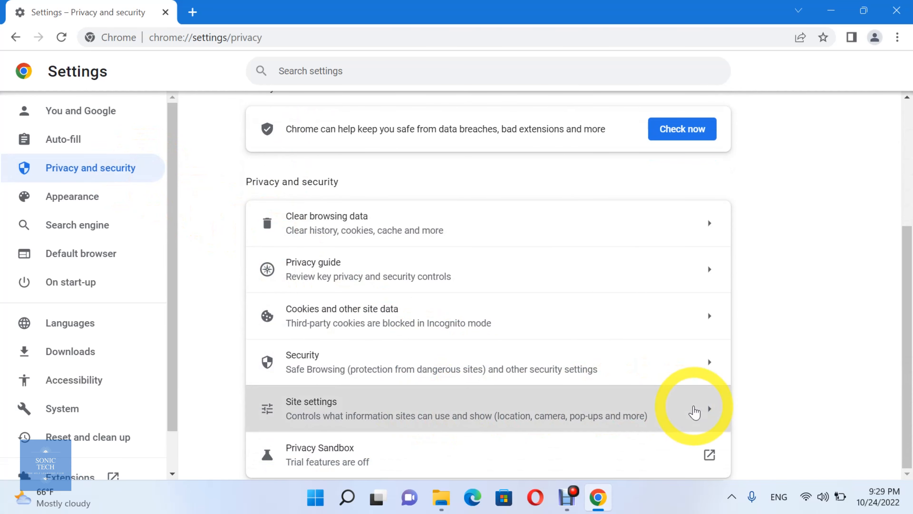
# Expand the Additional permissions list on the Site settings page.
pyautogui.scroll(-3, 694, 412)
pyautogui.scroll(-5, 694, 412)
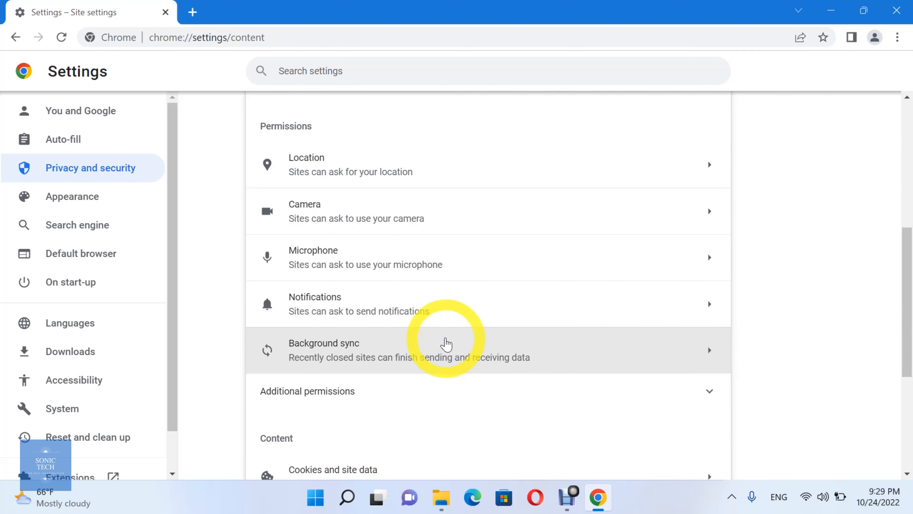
pyautogui.click(722, 393)
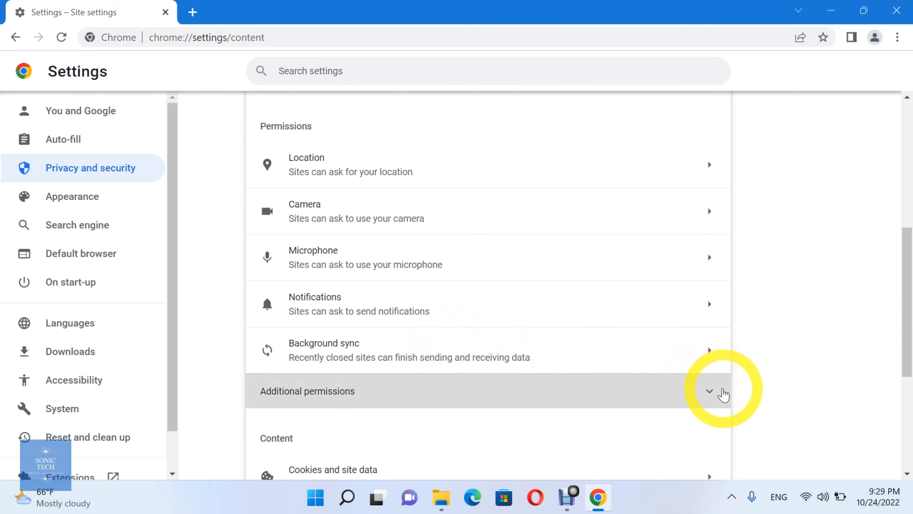
# Review the additional site permissions from Motion sensors through Fonts.
pyautogui.scroll(-2, 722, 392)
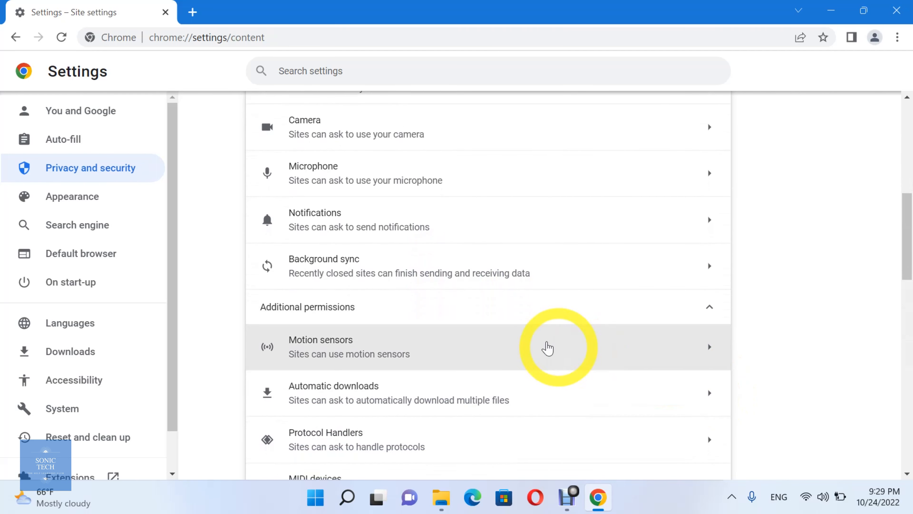
pyautogui.scroll(-2, 543, 346)
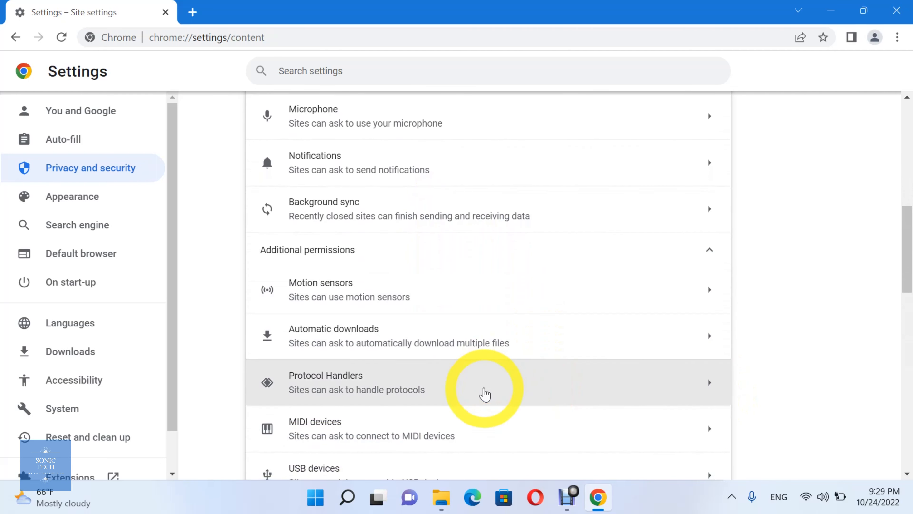
pyautogui.scroll(-2, 484, 394)
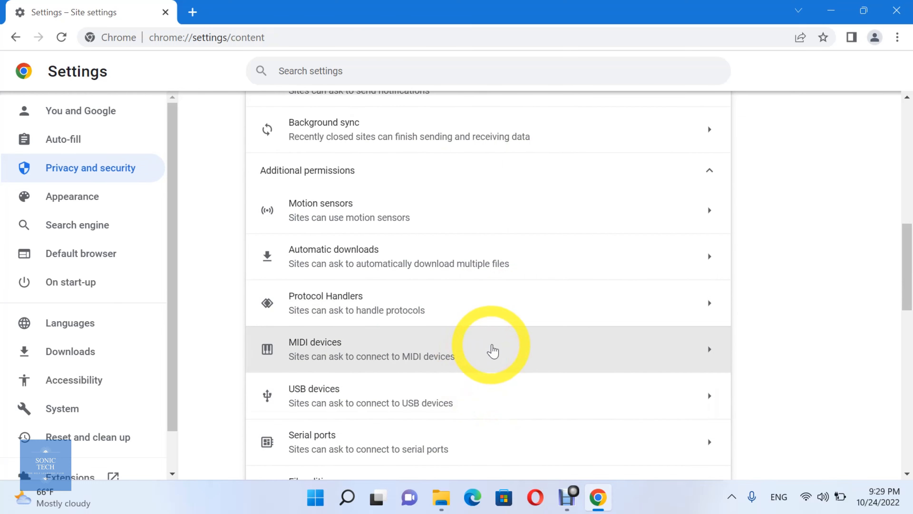
pyautogui.scroll(-1, 467, 356)
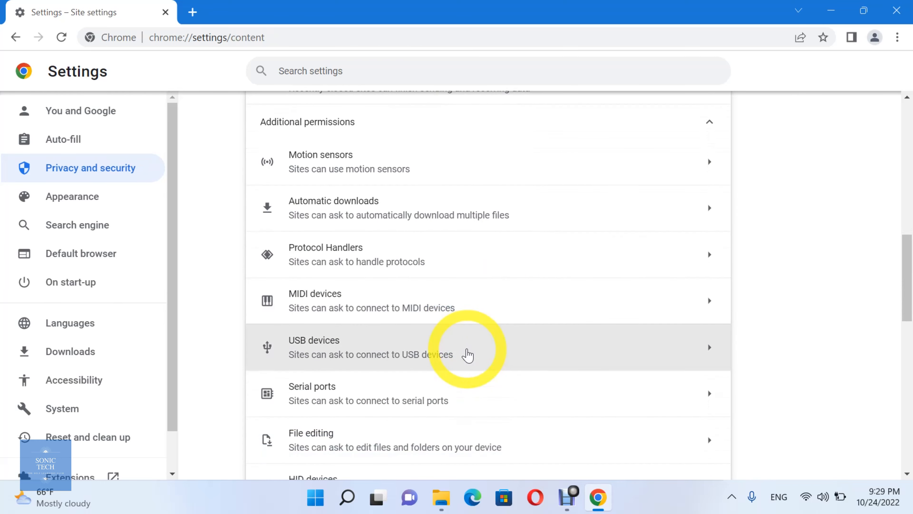
pyautogui.scroll(-1, 467, 356)
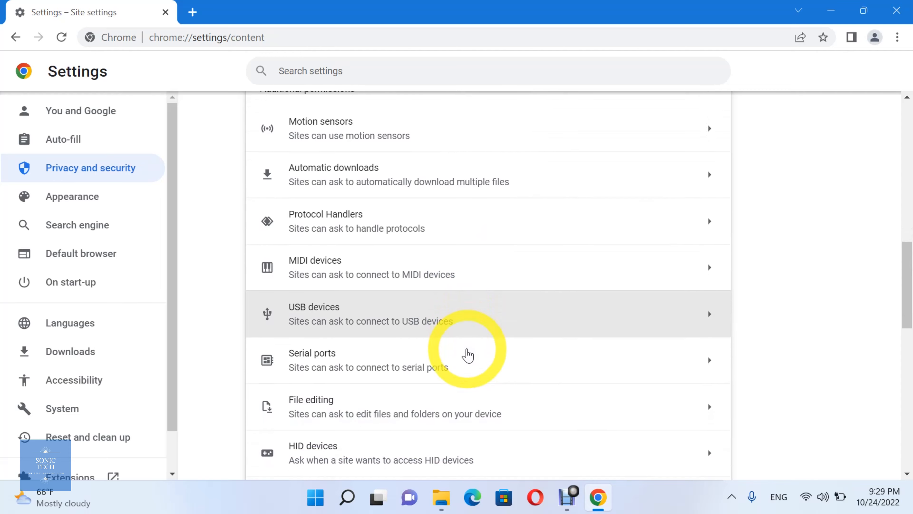
pyautogui.scroll(-1, 467, 356)
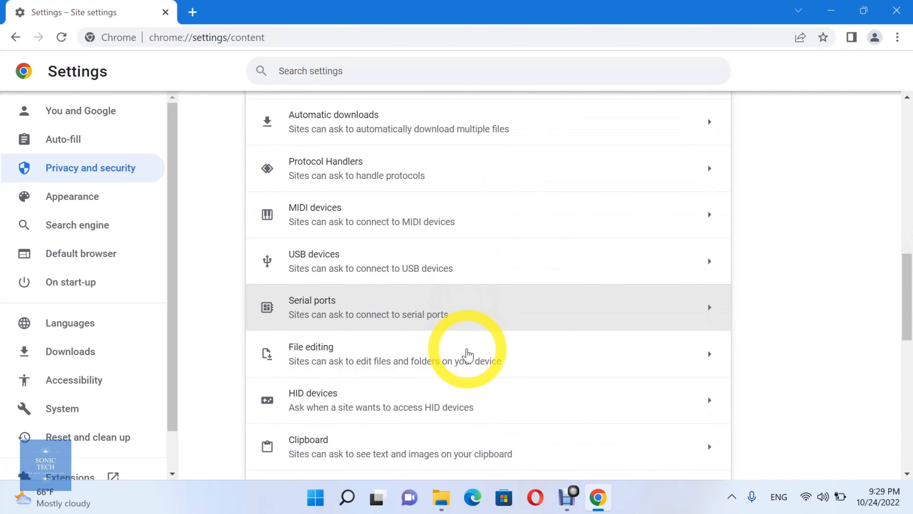
pyautogui.scroll(-1, 467, 354)
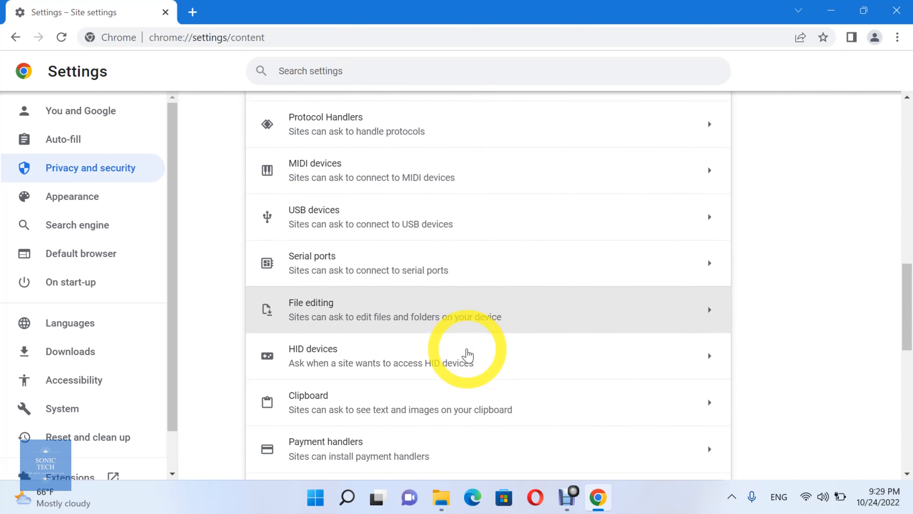
pyautogui.scroll(-1, 467, 354)
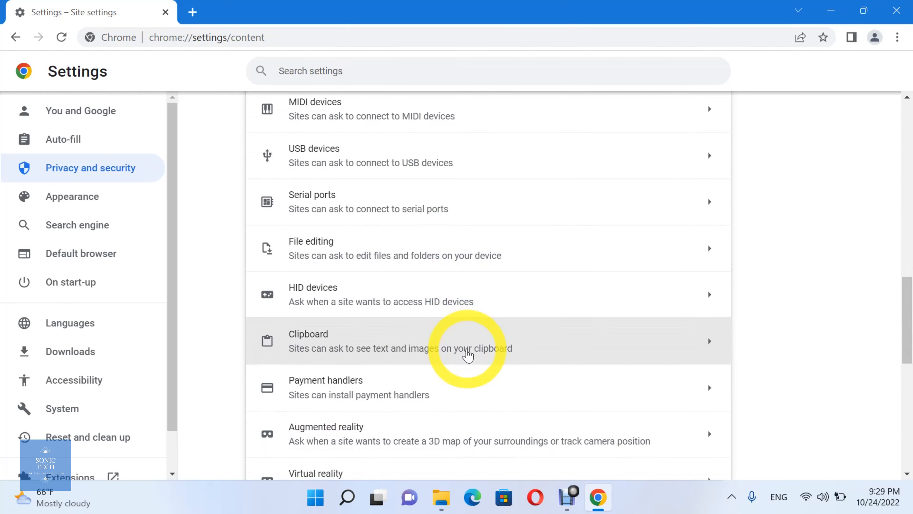
pyautogui.scroll(-1, 467, 355)
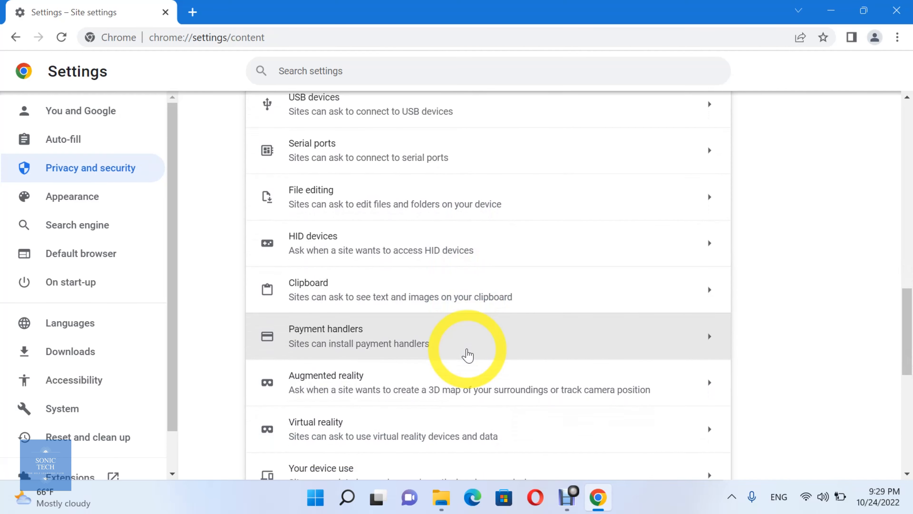
pyautogui.scroll(-1, 467, 355)
pyautogui.scroll(-1, 468, 354)
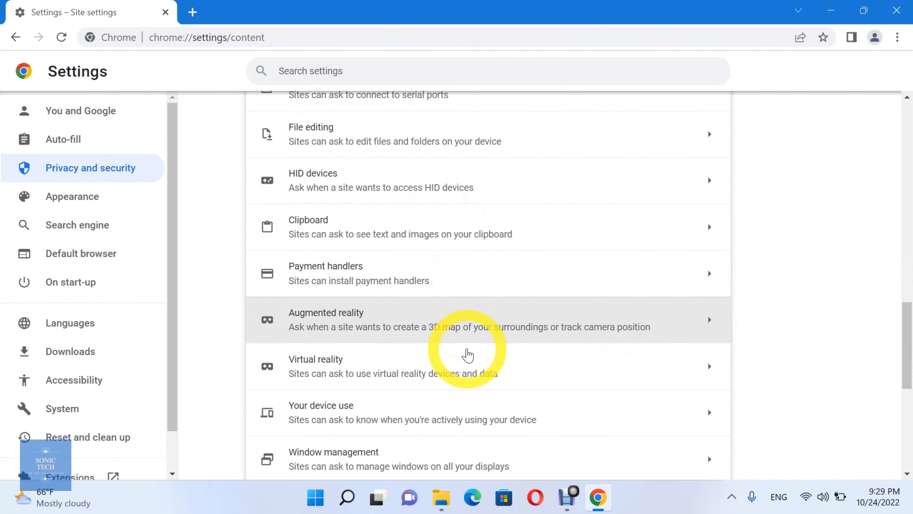
pyautogui.scroll(-1, 467, 355)
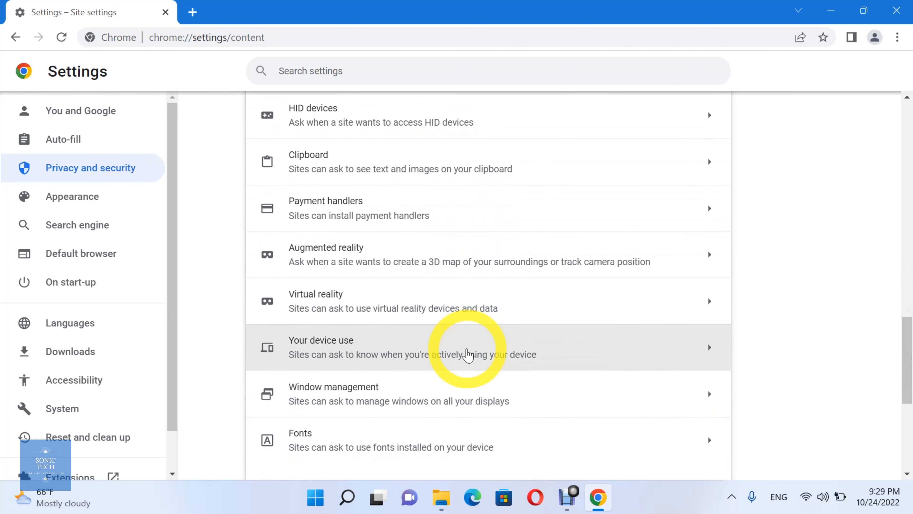
pyautogui.scroll(-1, 467, 354)
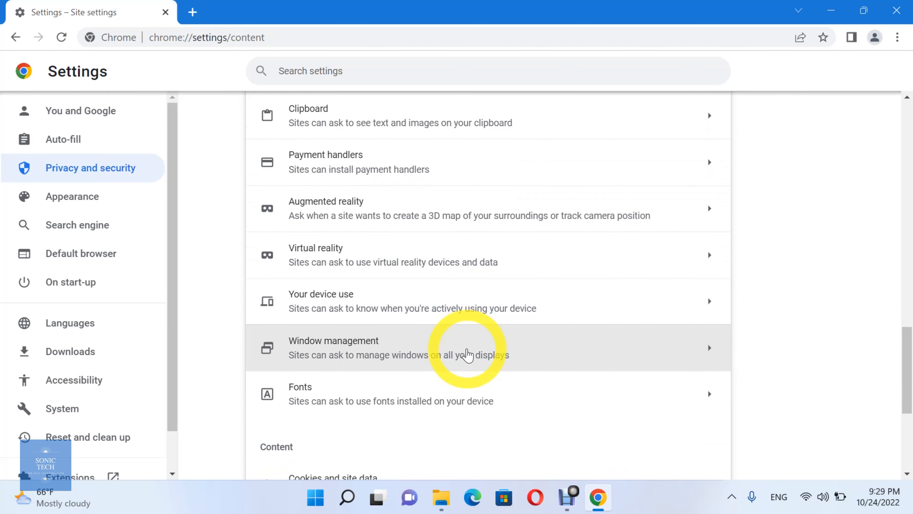
pyautogui.scroll(-1, 467, 354)
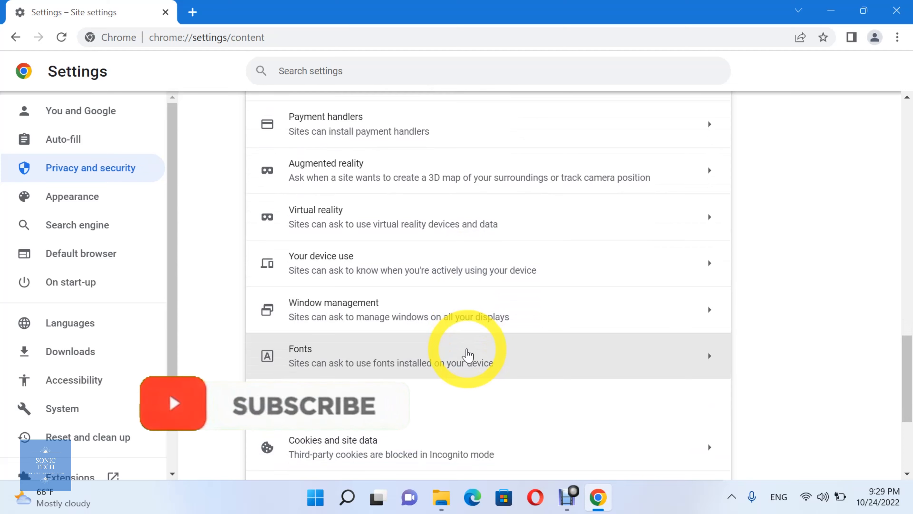
# Examine the Location permission's default behaviour options and customised site lists, then return to Site settings.
pyautogui.scroll(4, 467, 355)
pyautogui.scroll(15, 467, 354)
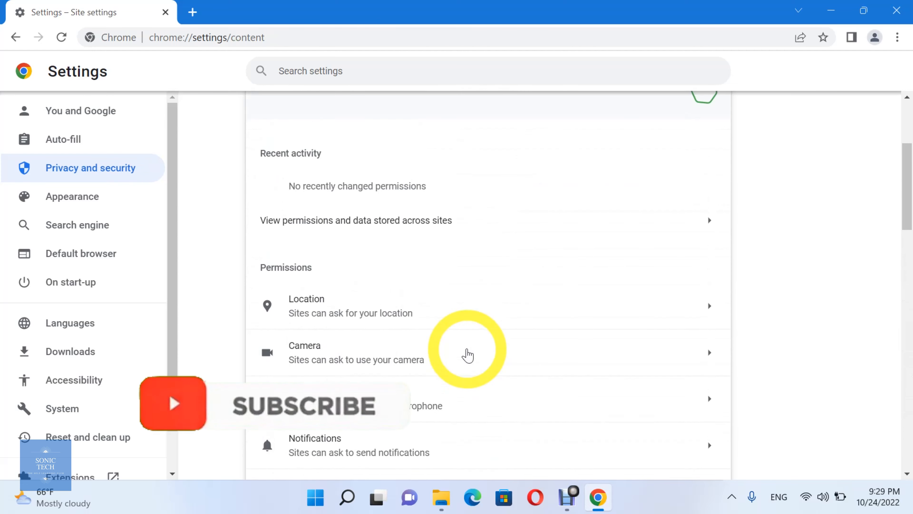
pyautogui.click(724, 319)
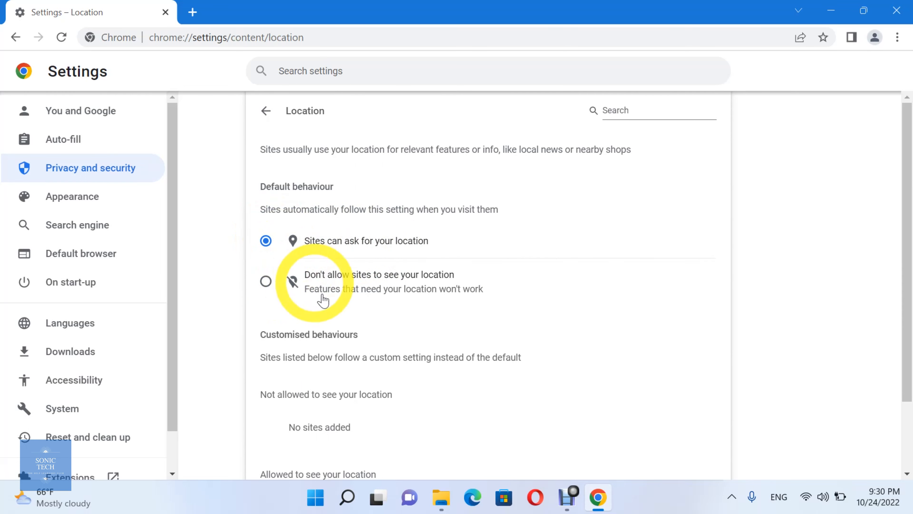
pyautogui.scroll(-3, 366, 345)
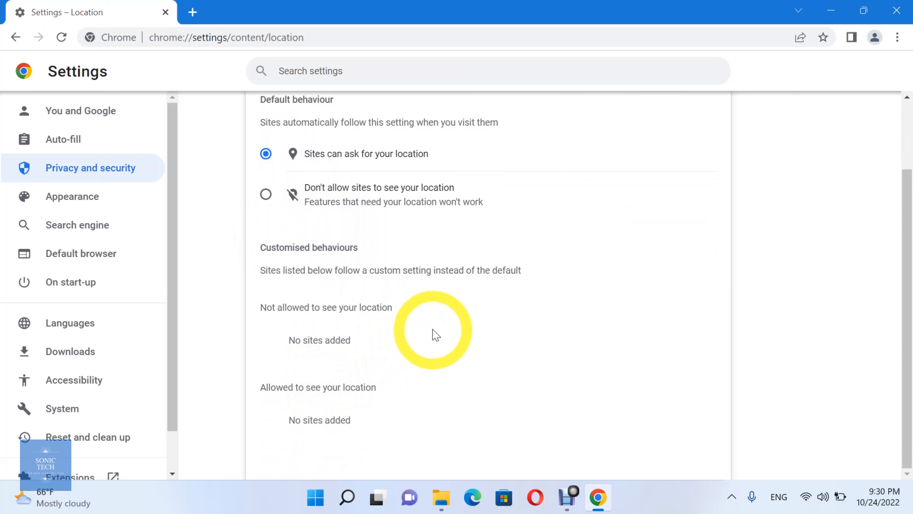
pyautogui.scroll(3, 435, 334)
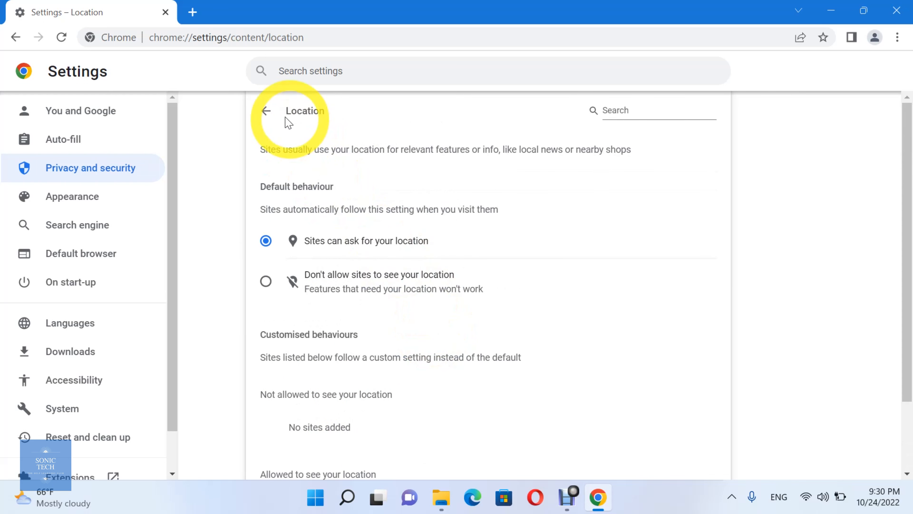
pyautogui.click(262, 115)
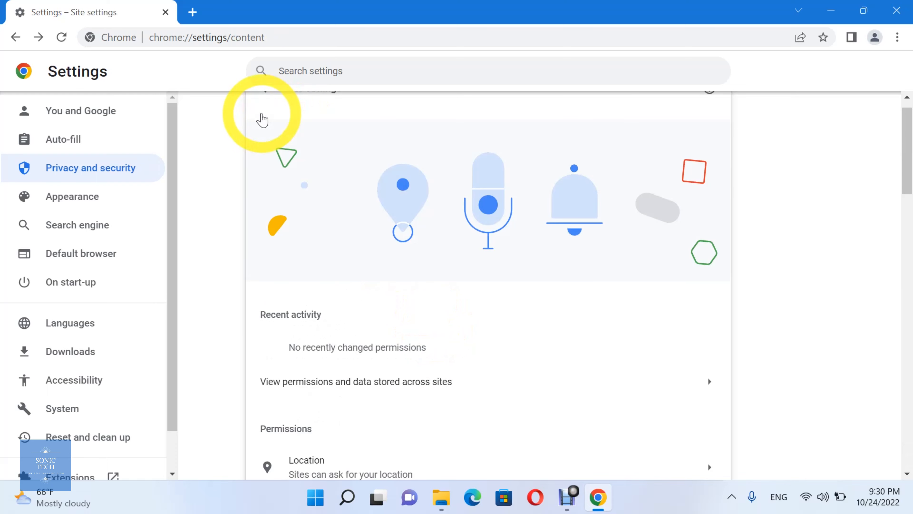
# Examine the Camera permission's default behaviour options and customised site lists, then return to Site settings.
pyautogui.scroll(-5, 381, 258)
pyautogui.scroll(-1, 383, 256)
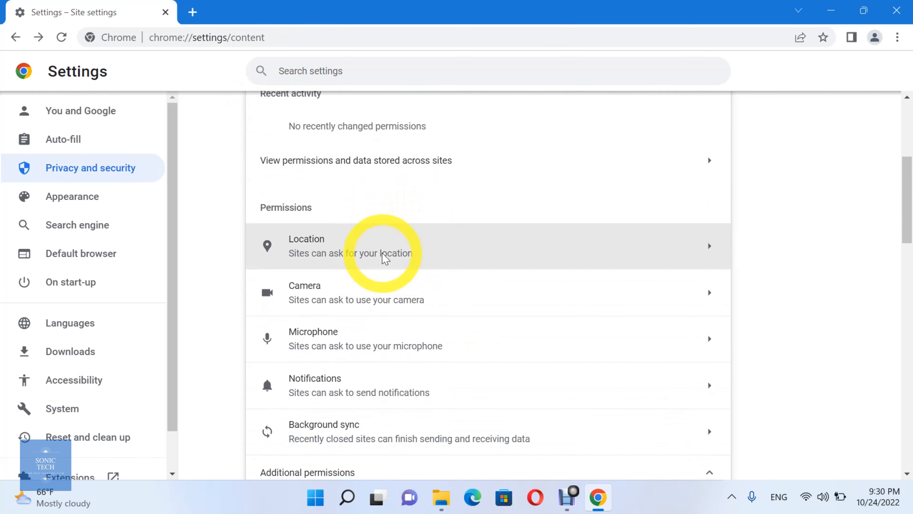
pyautogui.click(725, 299)
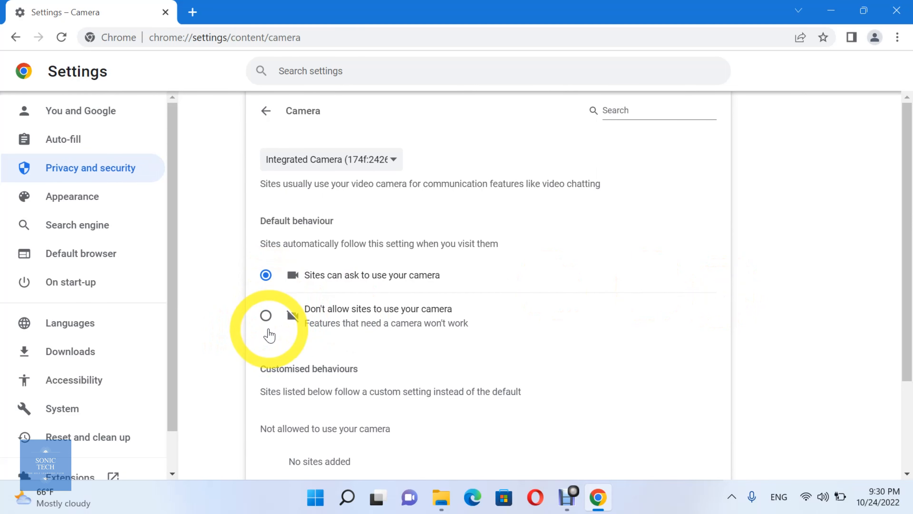
pyautogui.scroll(-3, 286, 305)
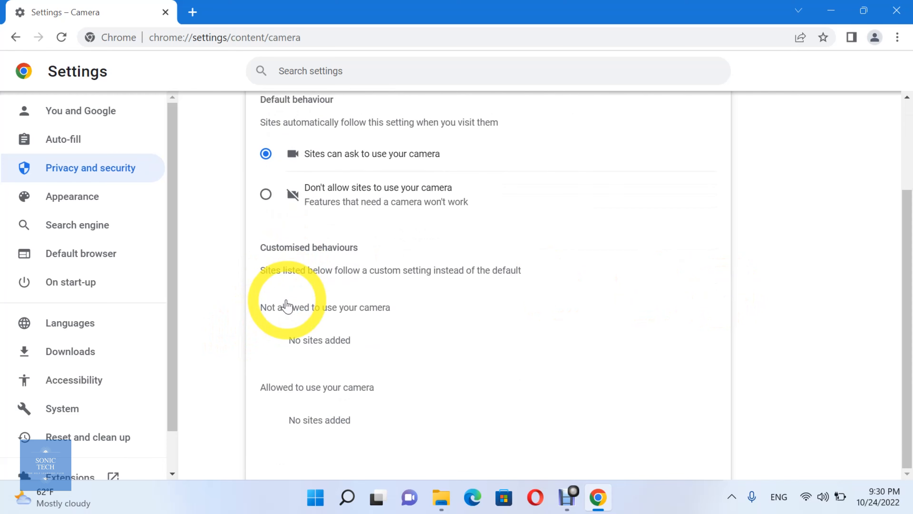
pyautogui.scroll(1, 413, 345)
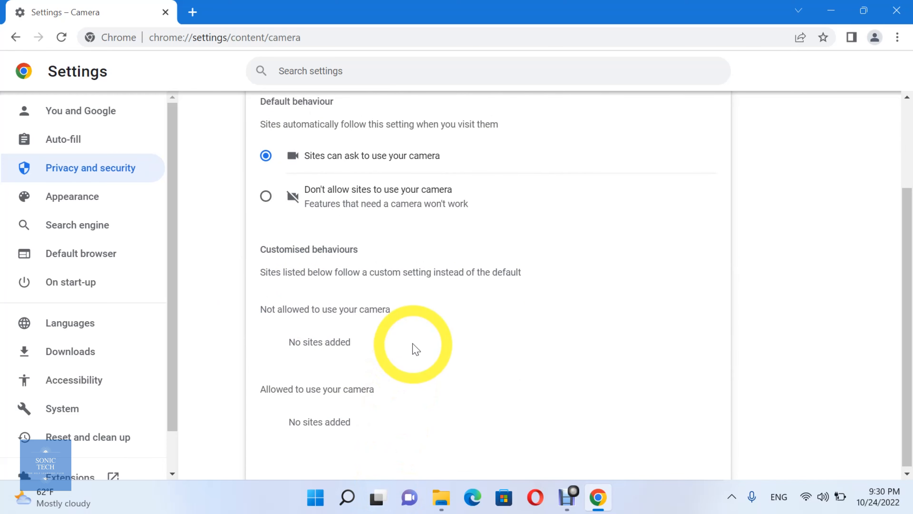
pyautogui.scroll(3, 413, 346)
pyautogui.click(260, 109)
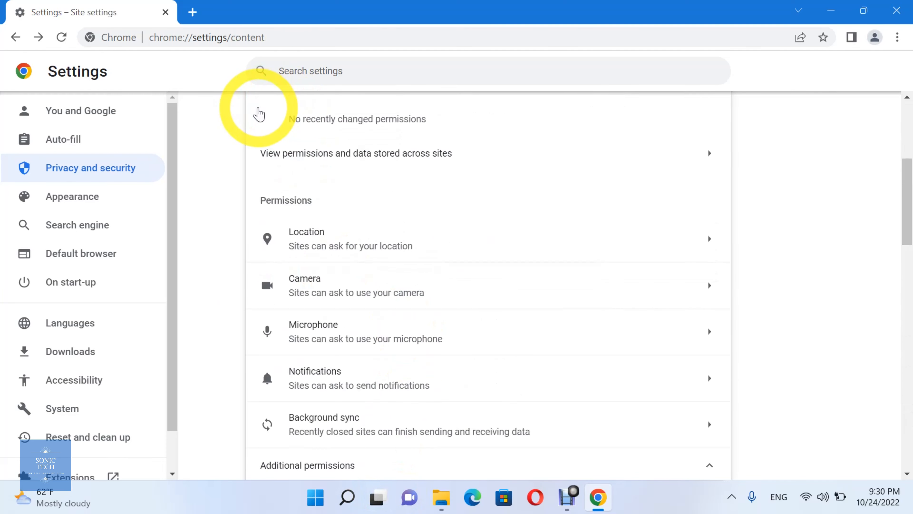
# Open the Automatic downloads permission from the additional permissions on the Site settings page.
pyautogui.scroll(-5, 448, 259)
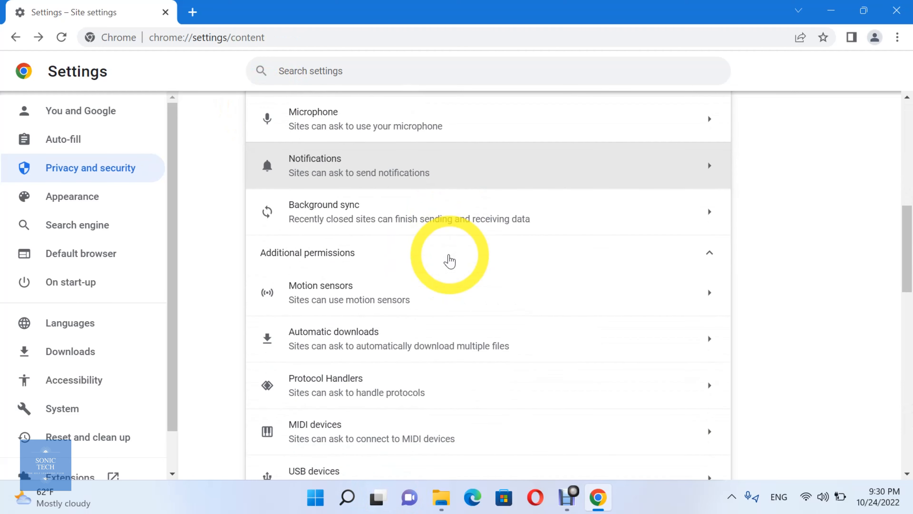
pyautogui.scroll(-2, 449, 261)
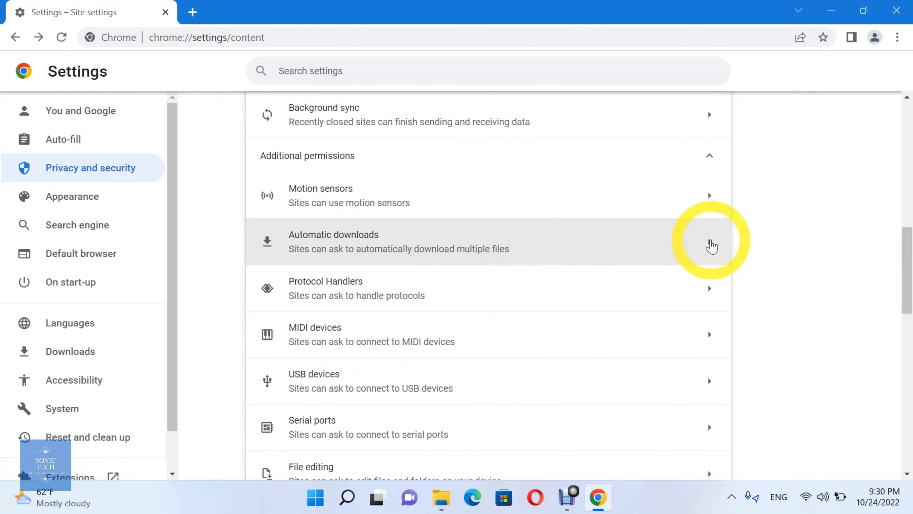
pyautogui.click(710, 246)
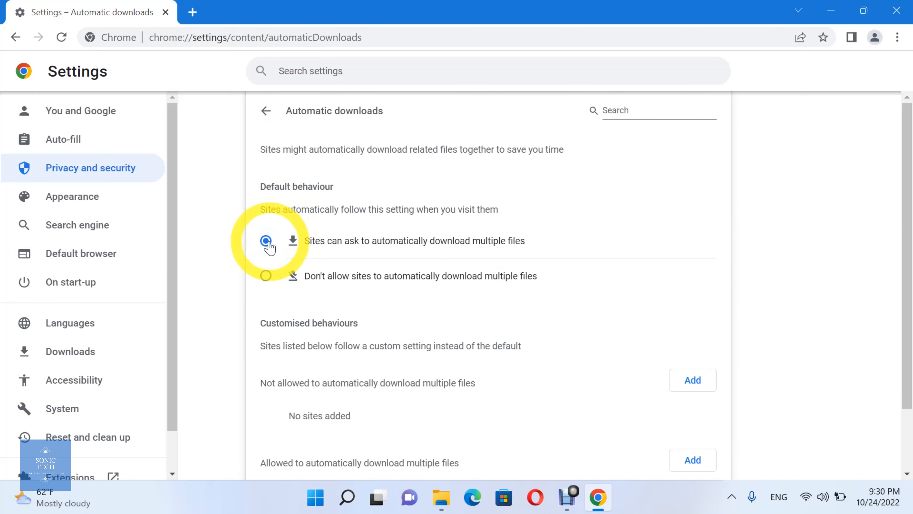
pyautogui.scroll(-2, 269, 247)
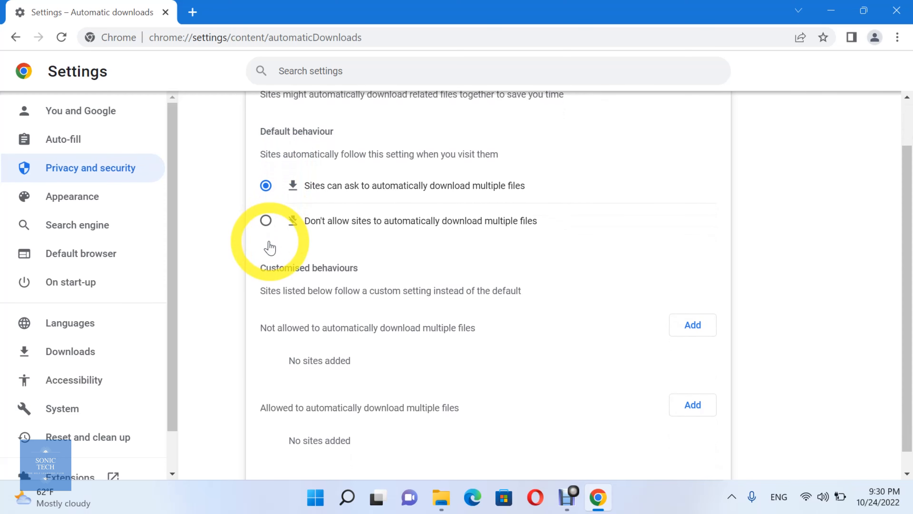
pyautogui.scroll(-1, 267, 247)
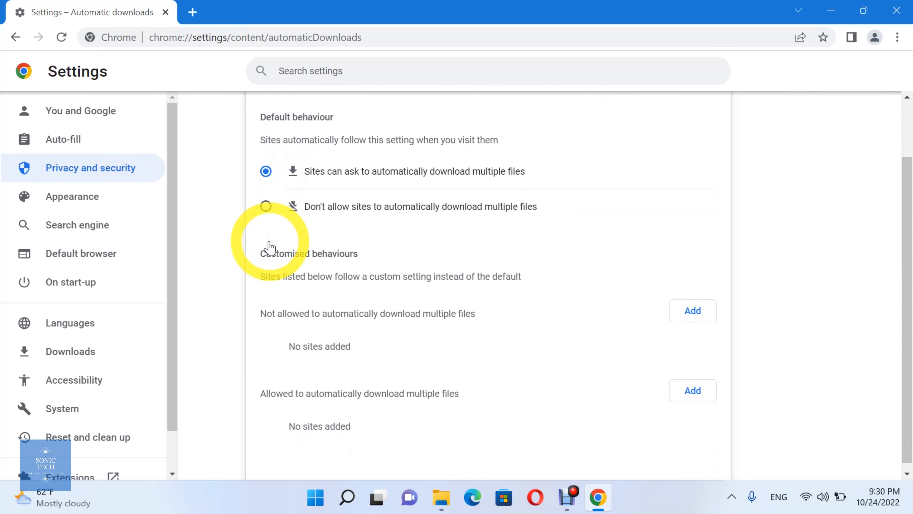
pyautogui.click(689, 310)
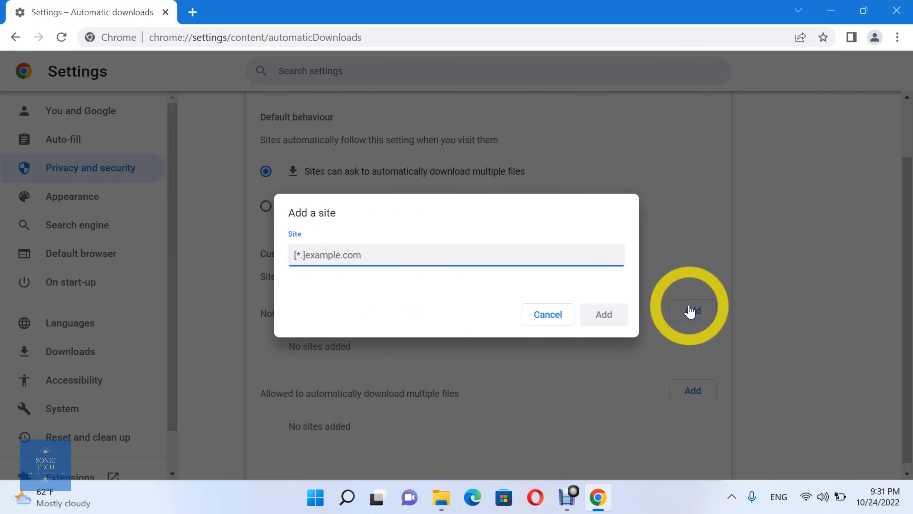
pyautogui.write('www.facebook.com')
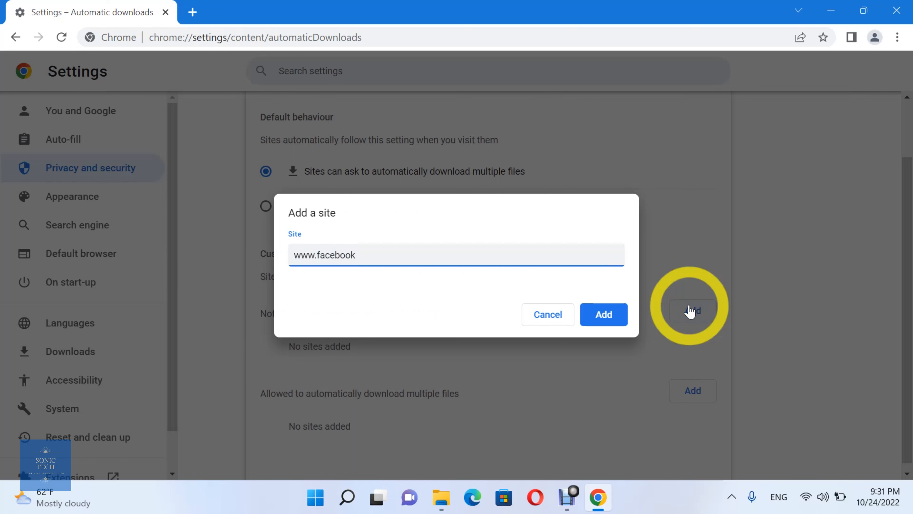
pyautogui.click(610, 322)
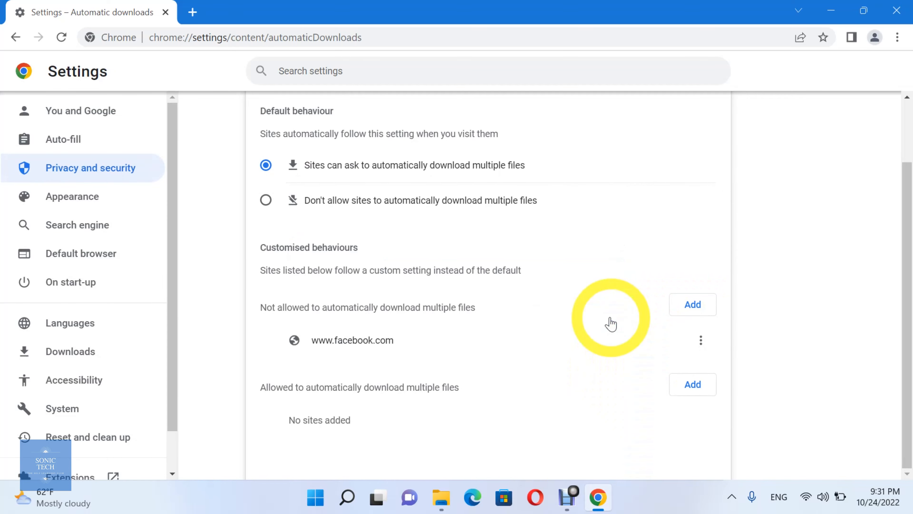
pyautogui.click(678, 392)
pyautogui.write('you')
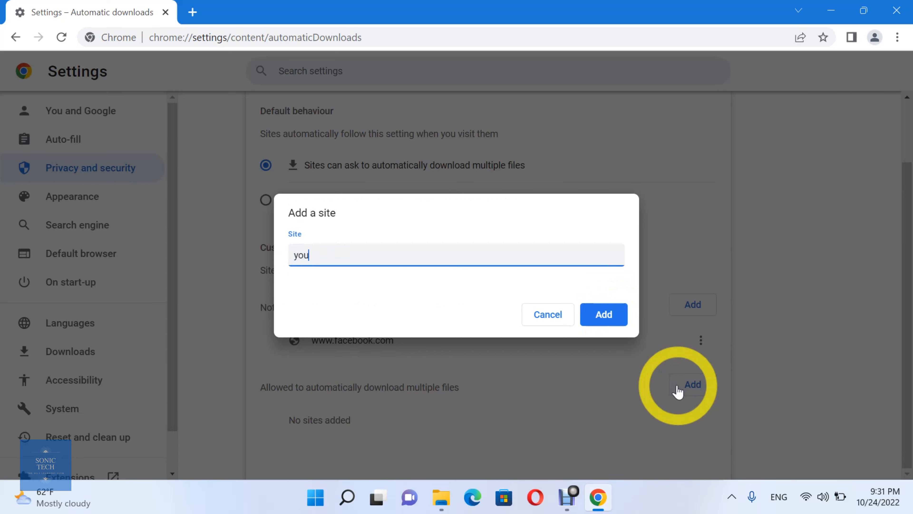
pyautogui.press('BackSpace')
pyautogui.write('www.')
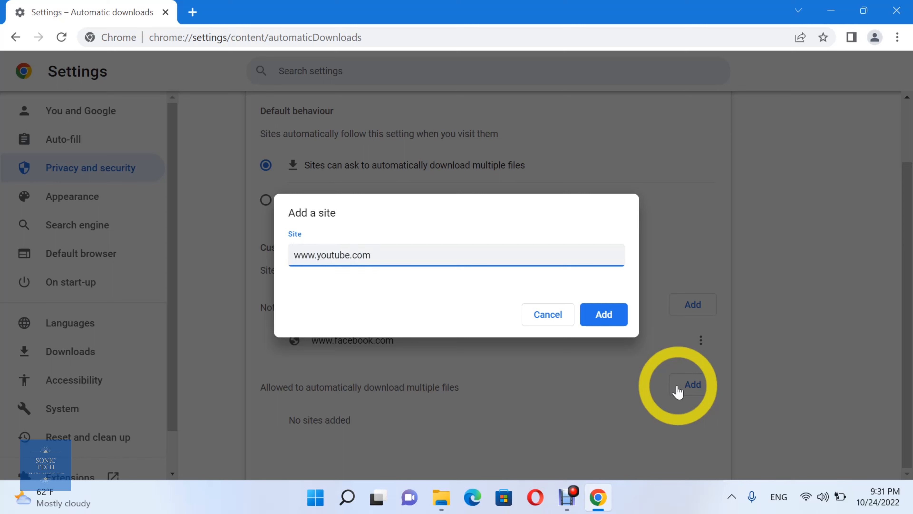
pyautogui.click(613, 317)
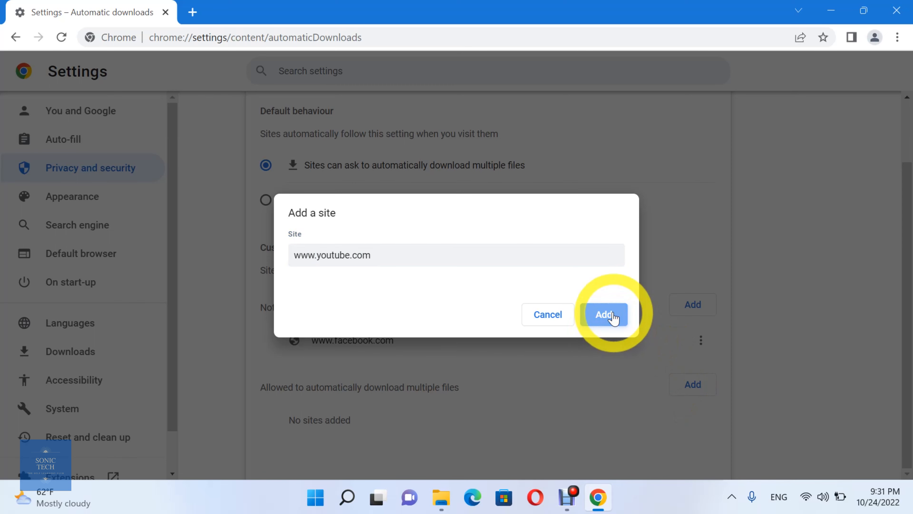
pyautogui.click(700, 340)
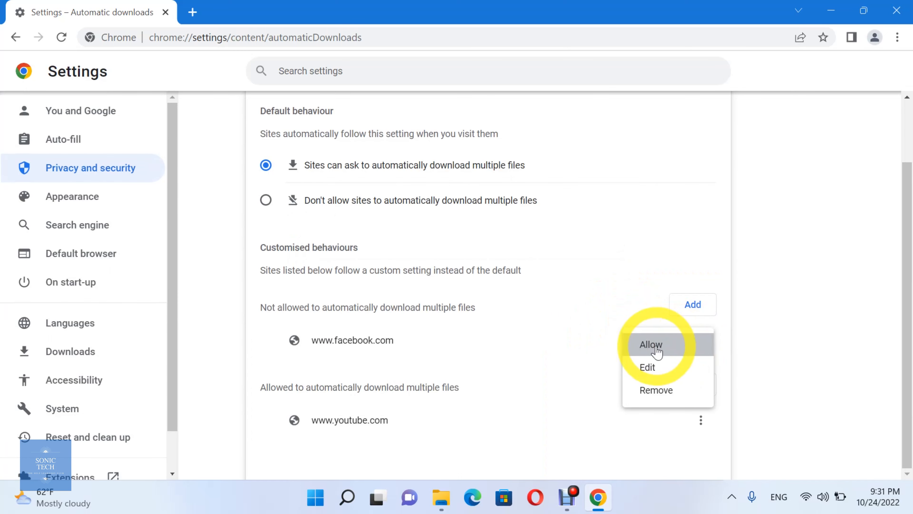
pyautogui.click(679, 353)
pyautogui.scroll(-1, 648, 396)
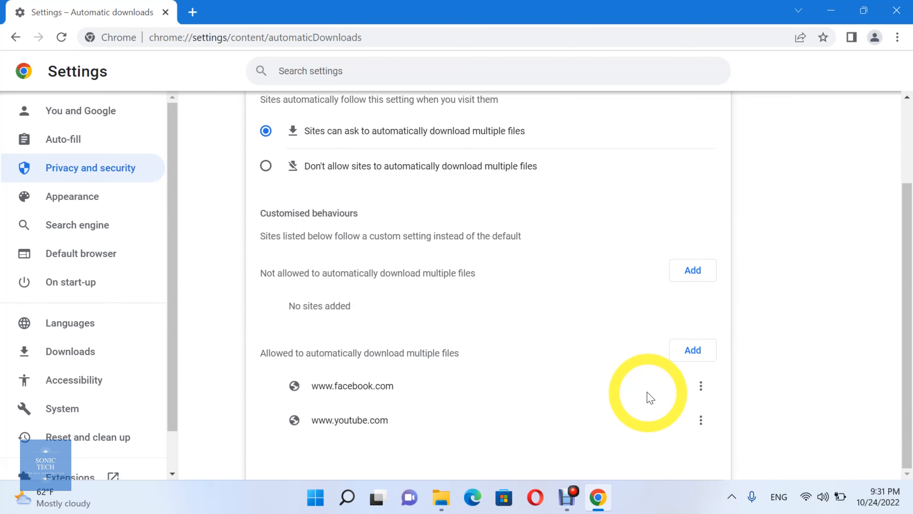
pyautogui.click(701, 419)
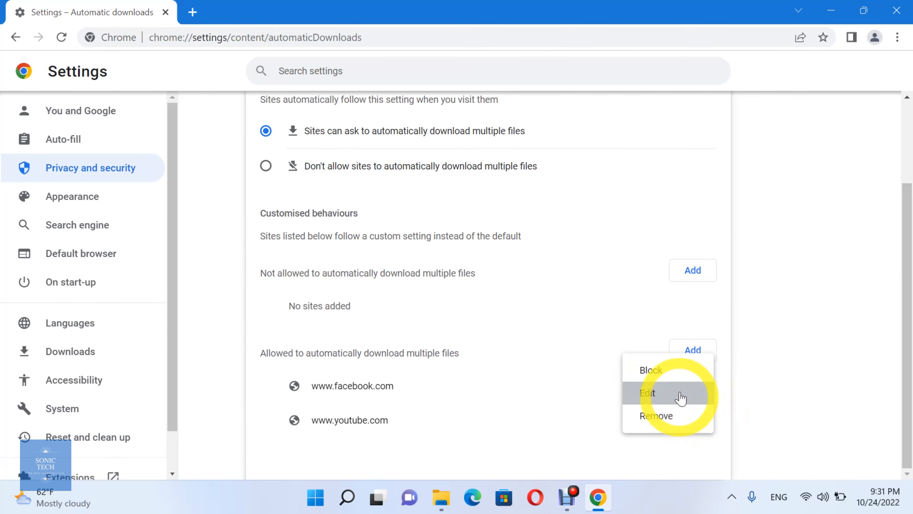
pyautogui.click(687, 382)
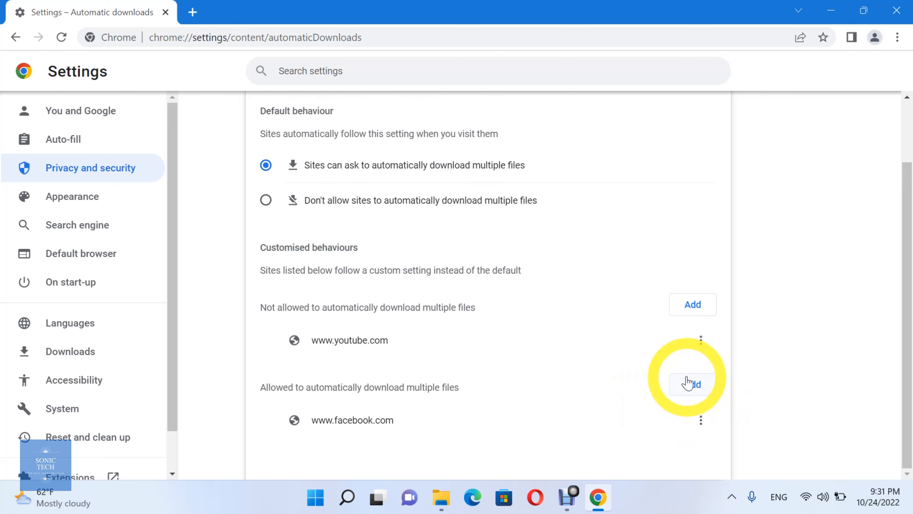
pyautogui.click(708, 427)
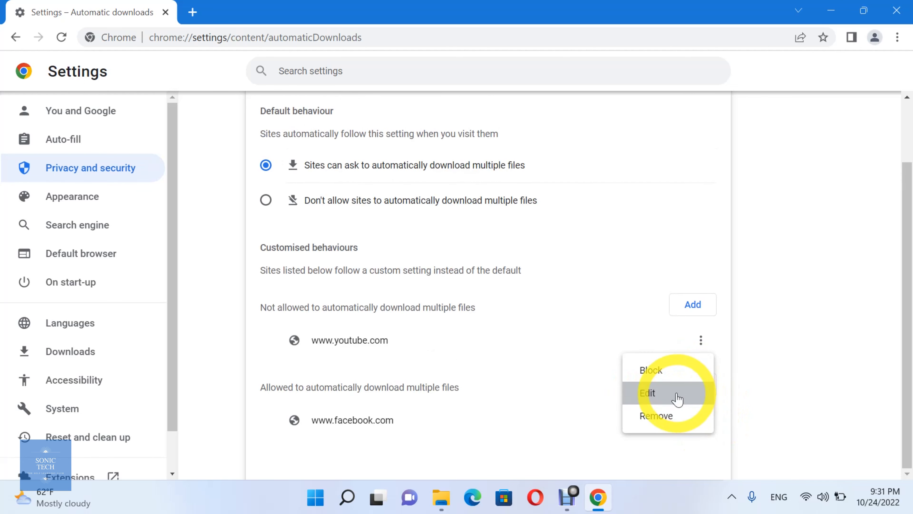
pyautogui.click(693, 414)
pyautogui.click(701, 341)
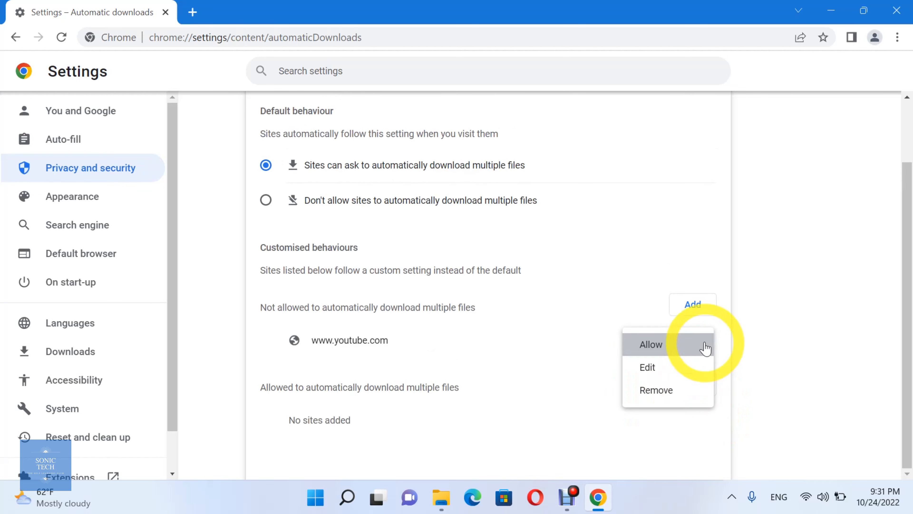
pyautogui.click(647, 366)
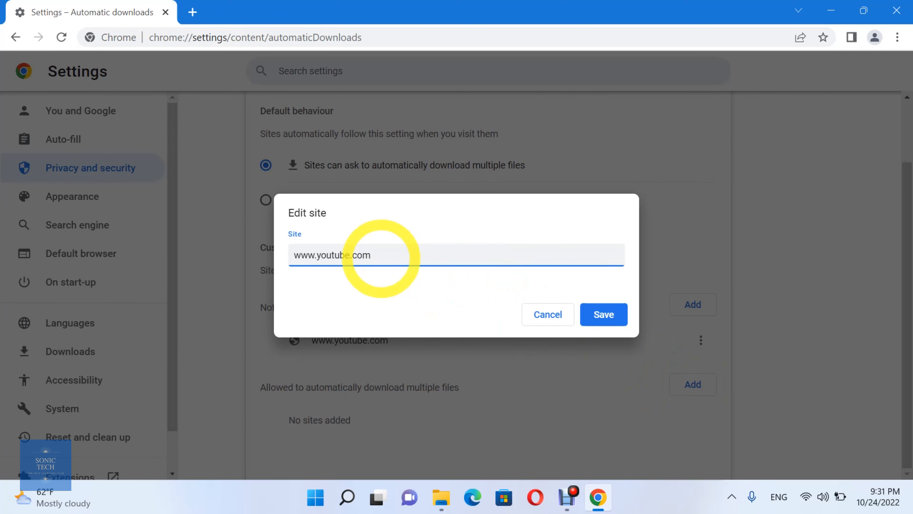
pyautogui.click(593, 315)
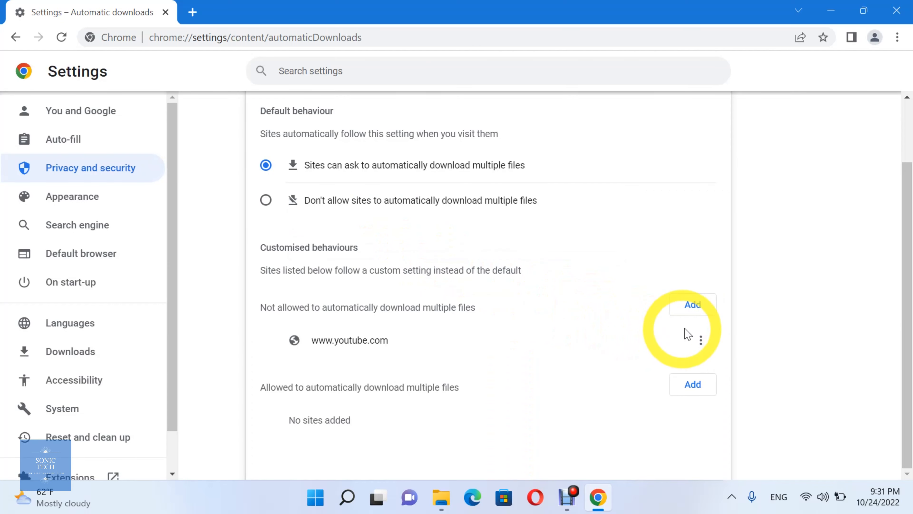
pyautogui.click(701, 337)
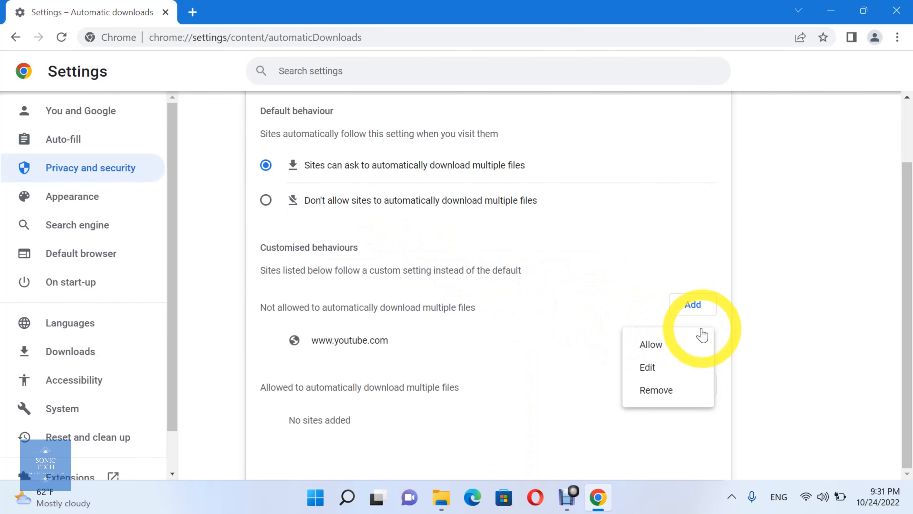
pyautogui.click(676, 397)
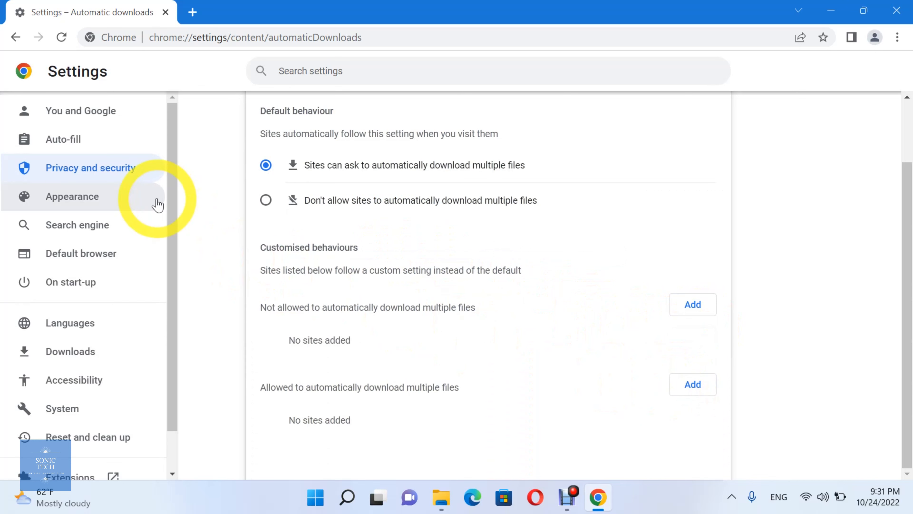
# Return to Site settings and open the Fonts permission at the end of the additional permissions.
pyautogui.scroll(2, 248, 180)
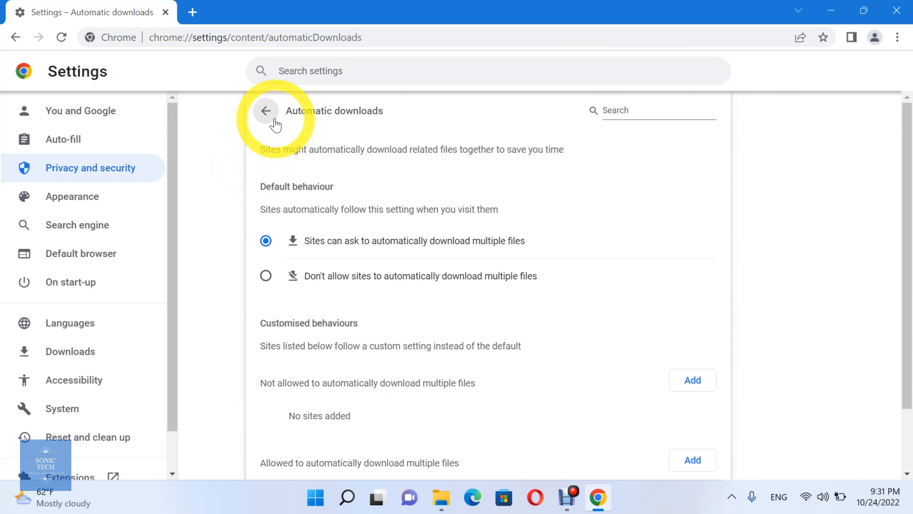
pyautogui.click(266, 111)
pyautogui.scroll(-2, 402, 255)
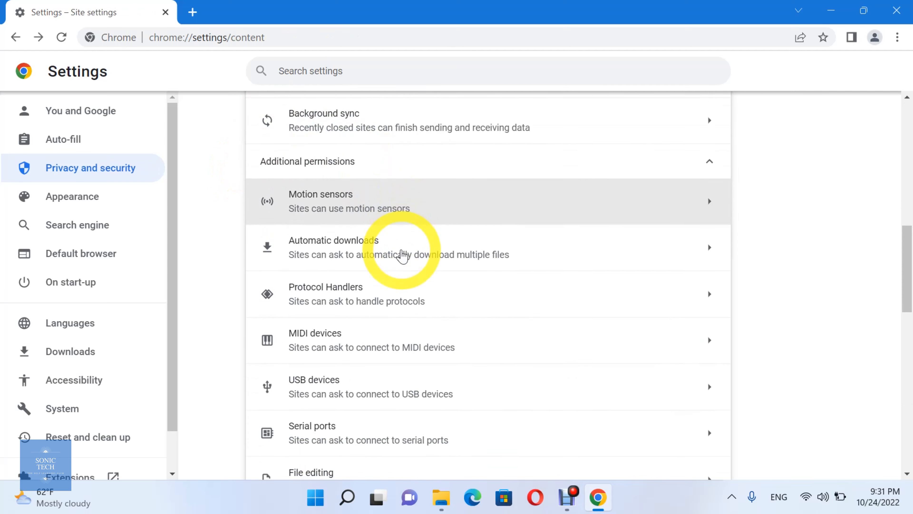
pyautogui.scroll(-1, 402, 255)
pyautogui.scroll(-3, 402, 256)
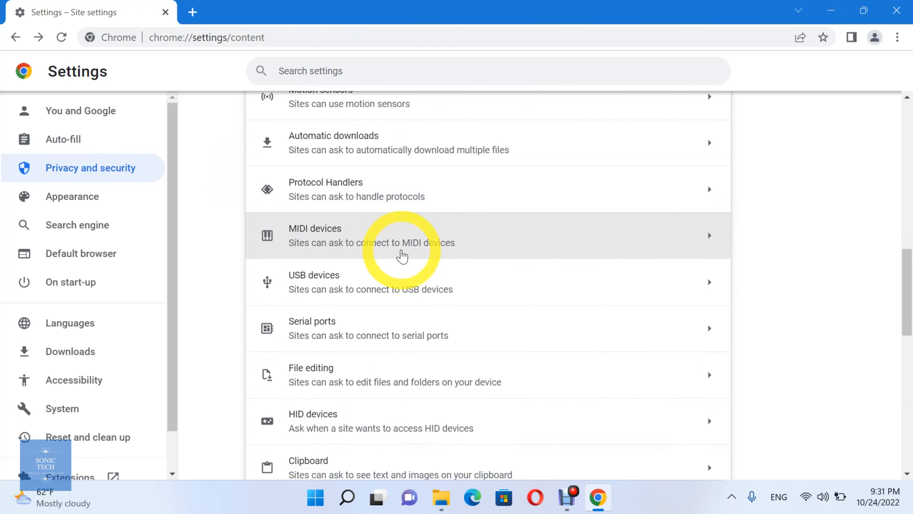
pyautogui.scroll(-2, 402, 256)
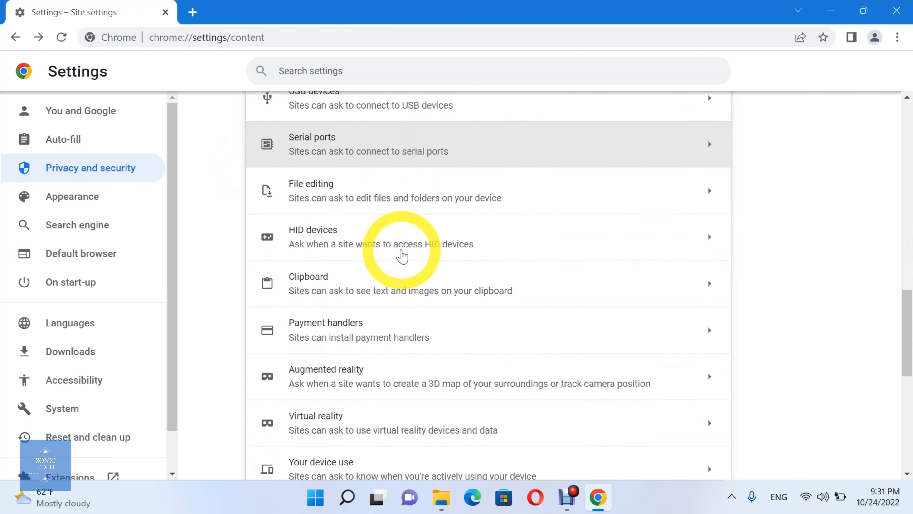
pyautogui.scroll(-3, 402, 256)
pyautogui.scroll(-2, 402, 256)
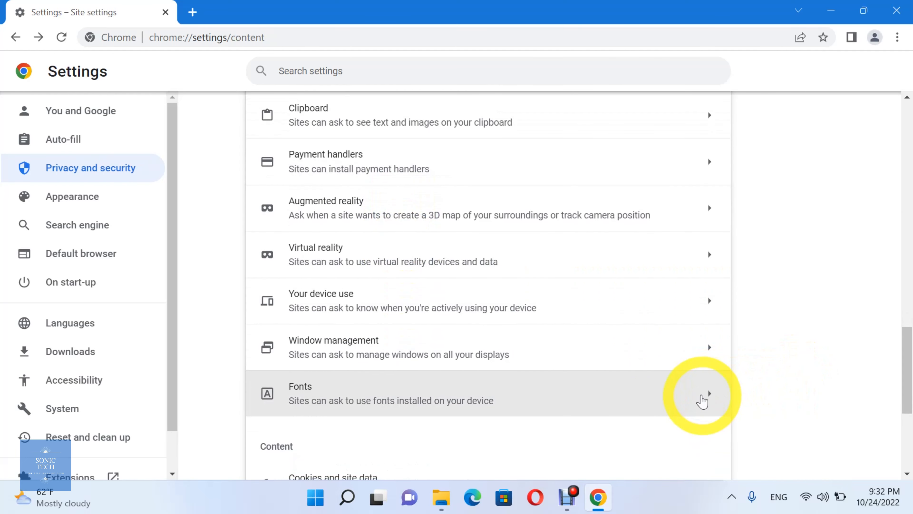
pyautogui.click(704, 396)
pyautogui.scroll(-2, 702, 401)
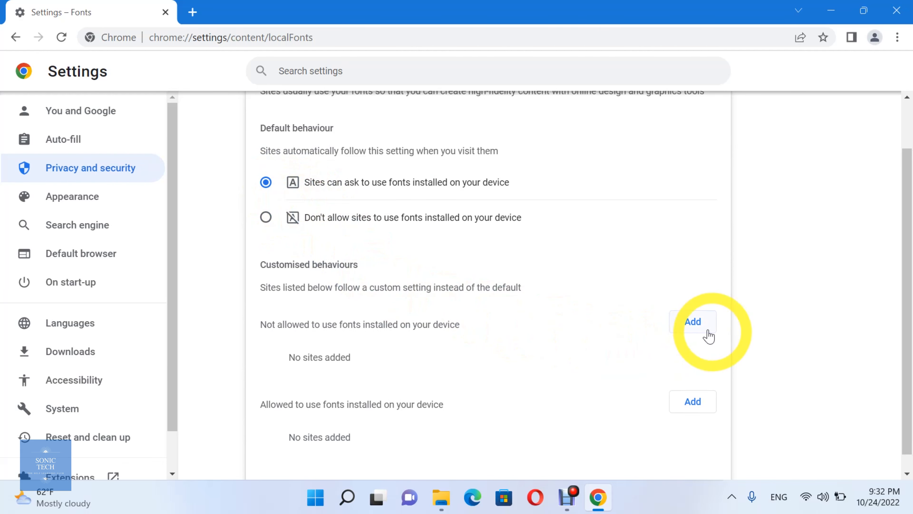
pyautogui.click(696, 331)
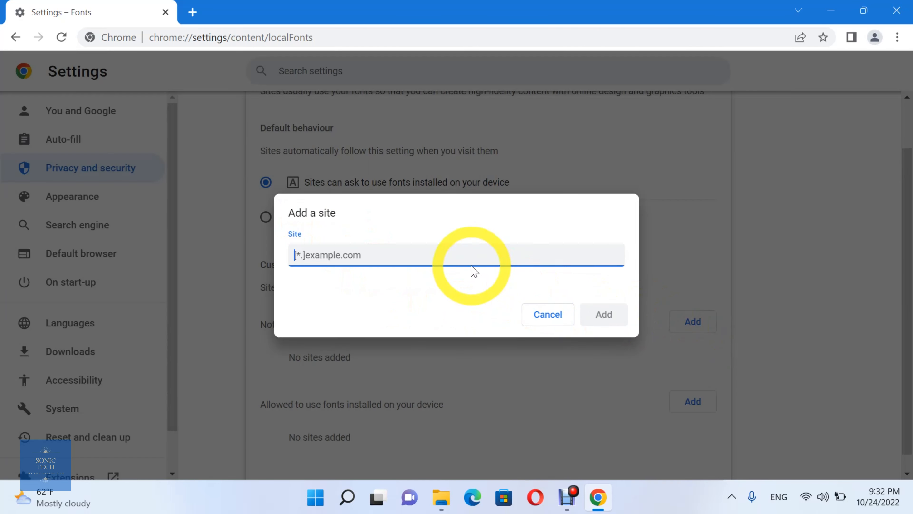
pyautogui.write('www.facebook.com')
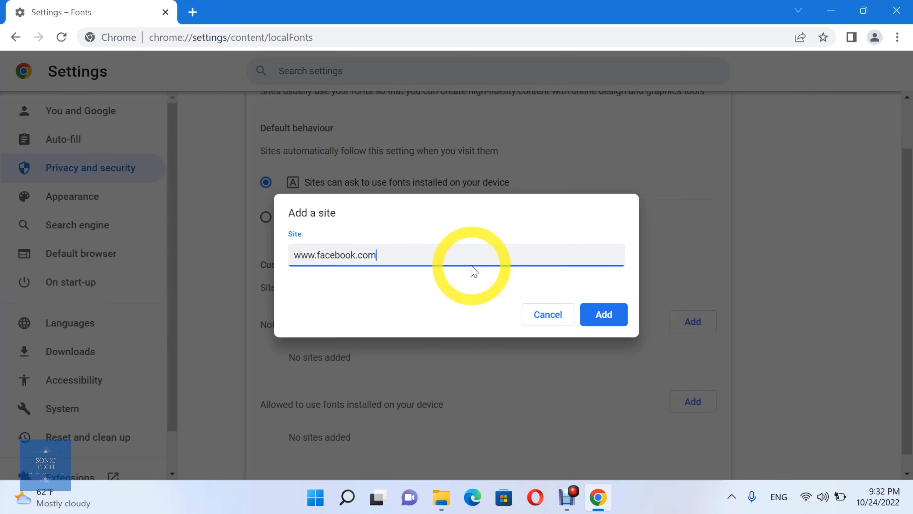
pyautogui.press('Return')
pyautogui.scroll(-1, 540, 353)
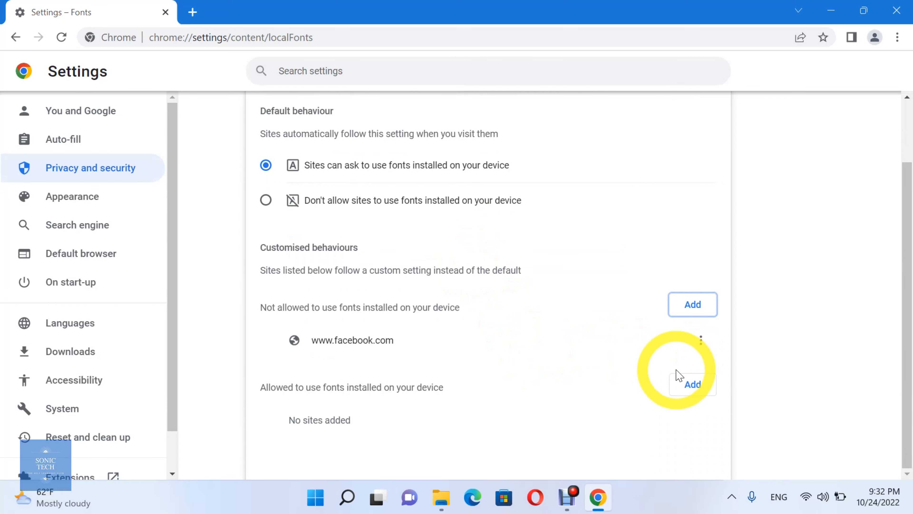
pyautogui.click(688, 392)
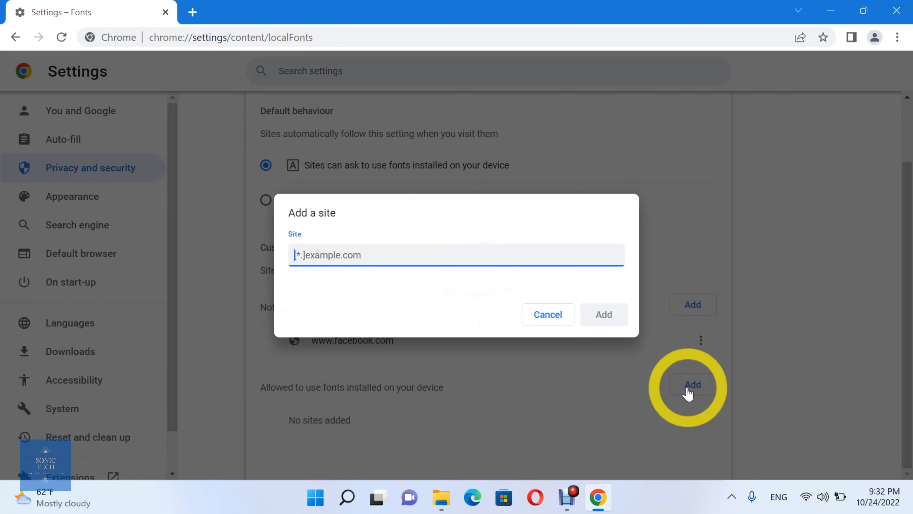
pyautogui.write('www.youtube.co')
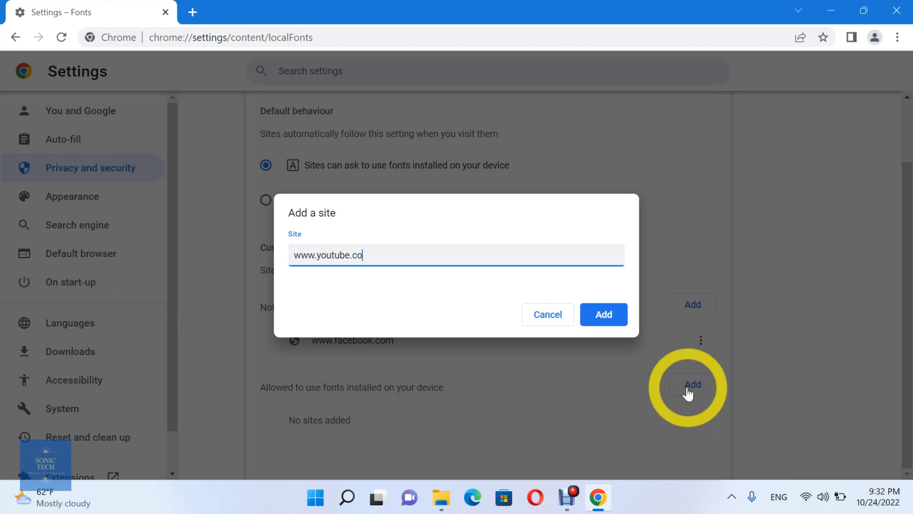
pyautogui.write('m')
pyautogui.press('Return')
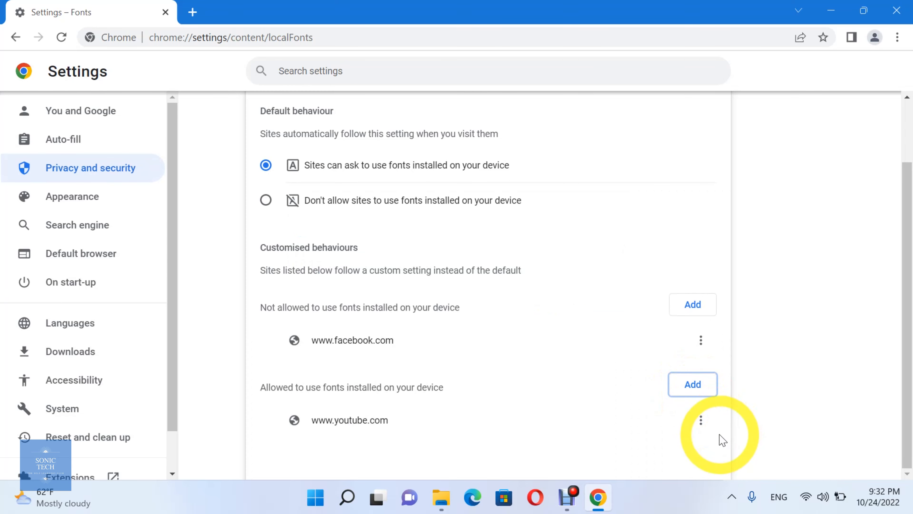
pyautogui.click(712, 430)
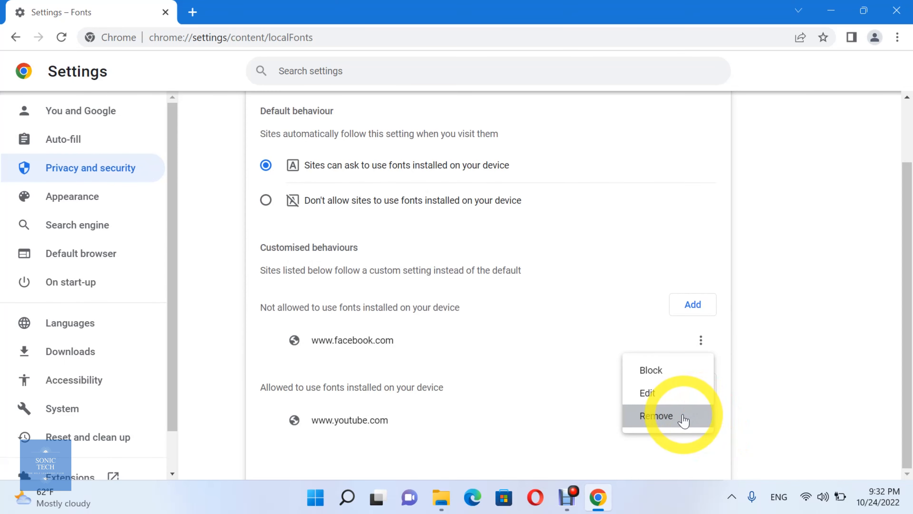
pyautogui.click(679, 374)
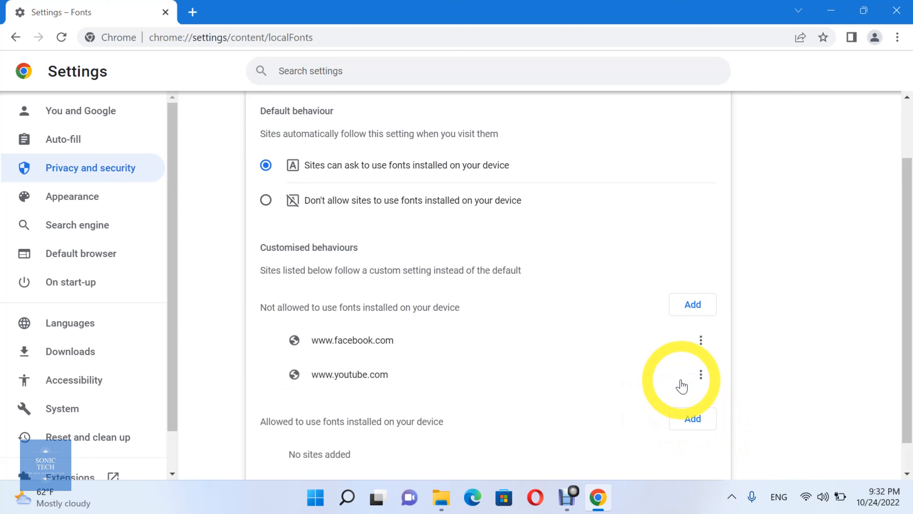
pyautogui.click(699, 343)
pyautogui.click(683, 349)
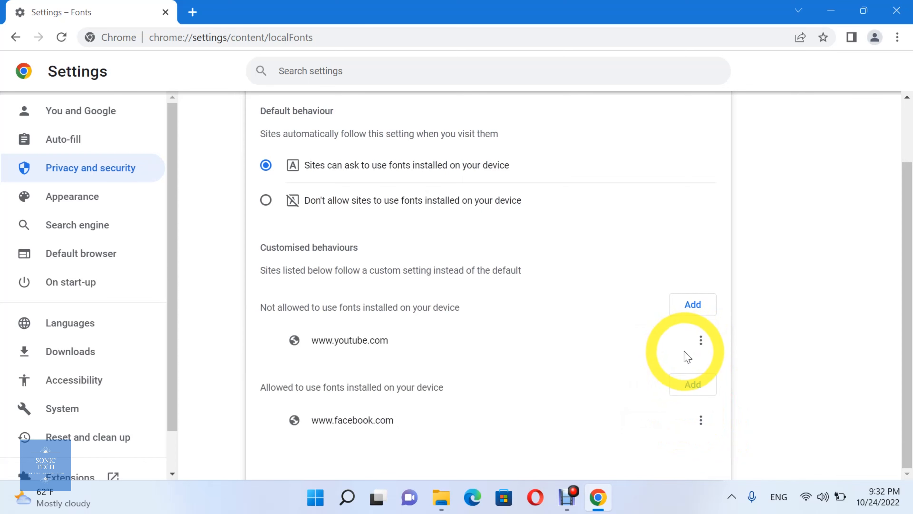
pyautogui.click(701, 339)
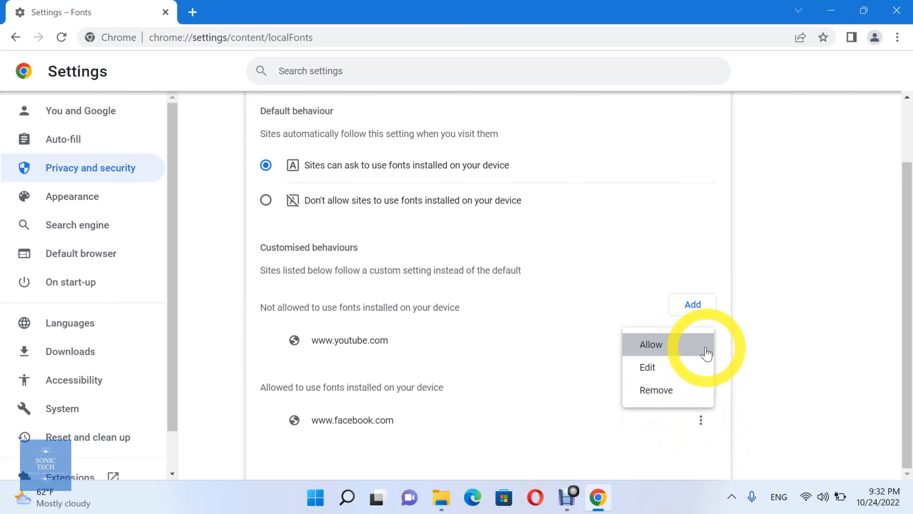
pyautogui.click(664, 374)
pyautogui.click(582, 314)
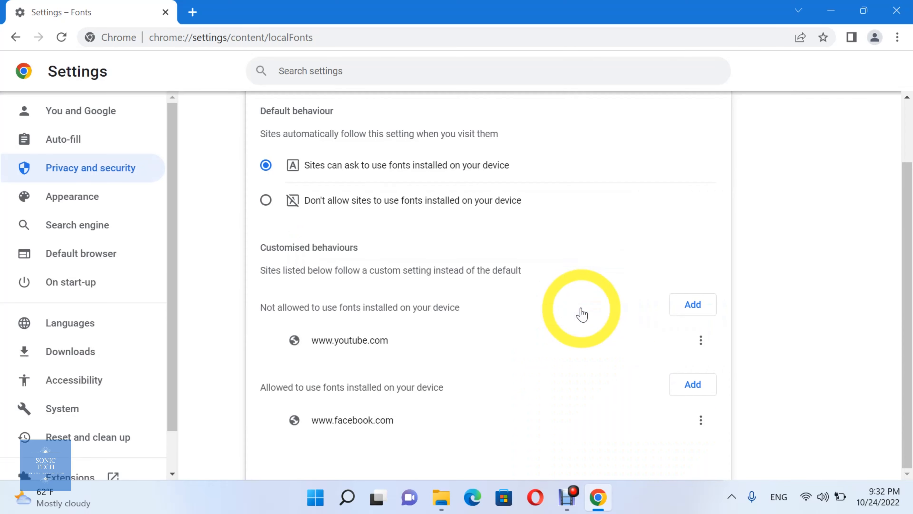
pyautogui.click(699, 340)
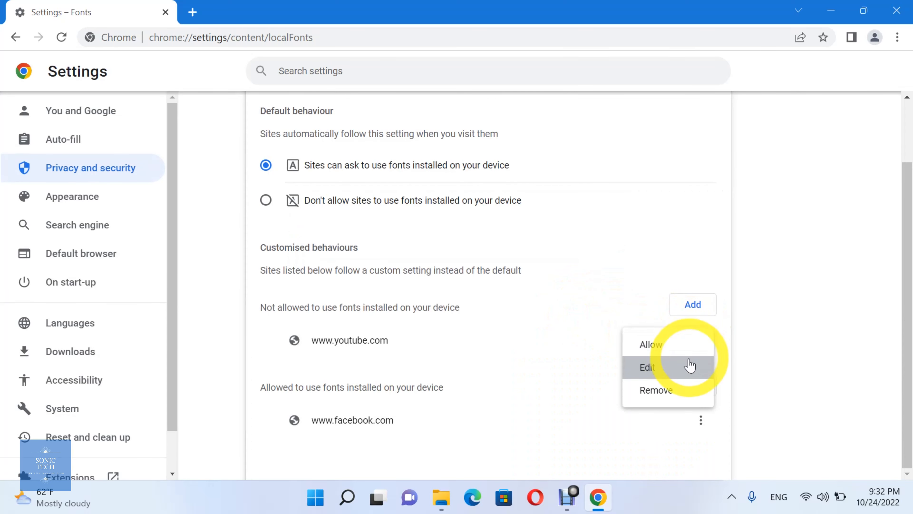
pyautogui.click(683, 391)
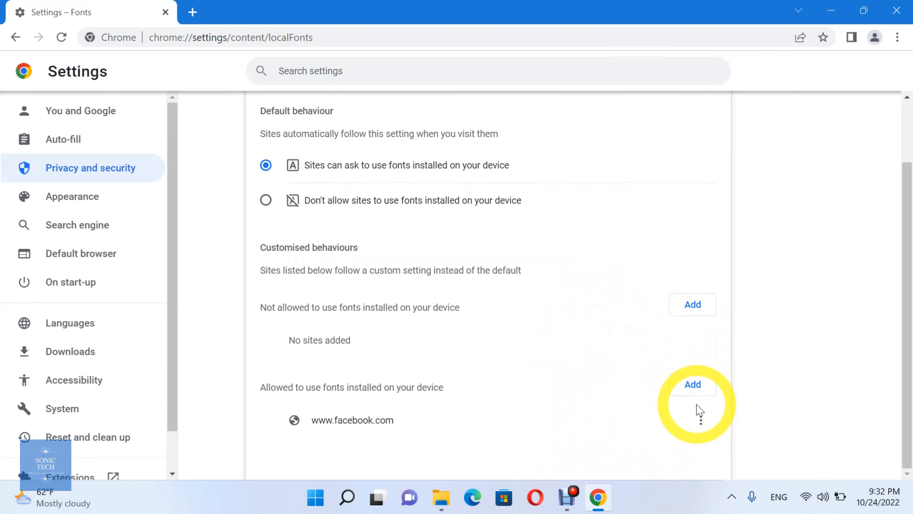
pyautogui.click(700, 419)
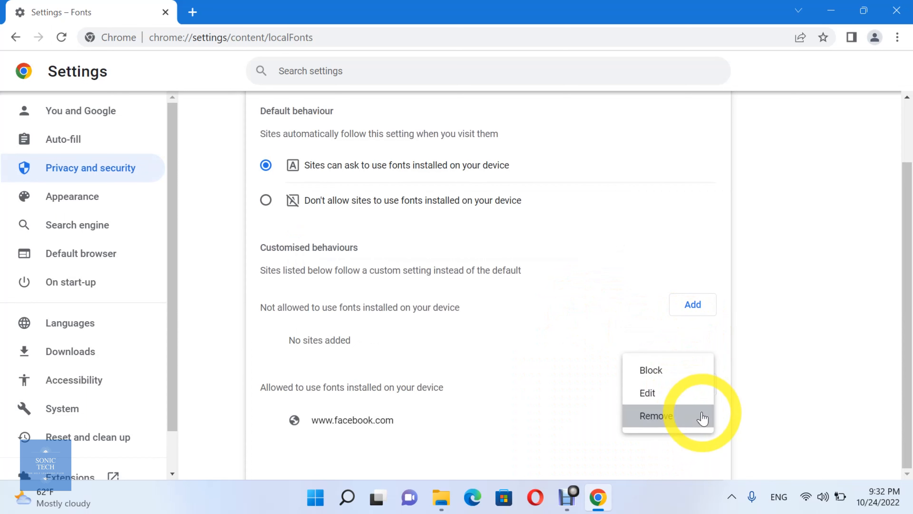
pyautogui.click(683, 417)
# Return from the Fonts permission to Site settings and go back up to the start of the Permissions list.
pyautogui.scroll(2, 400, 204)
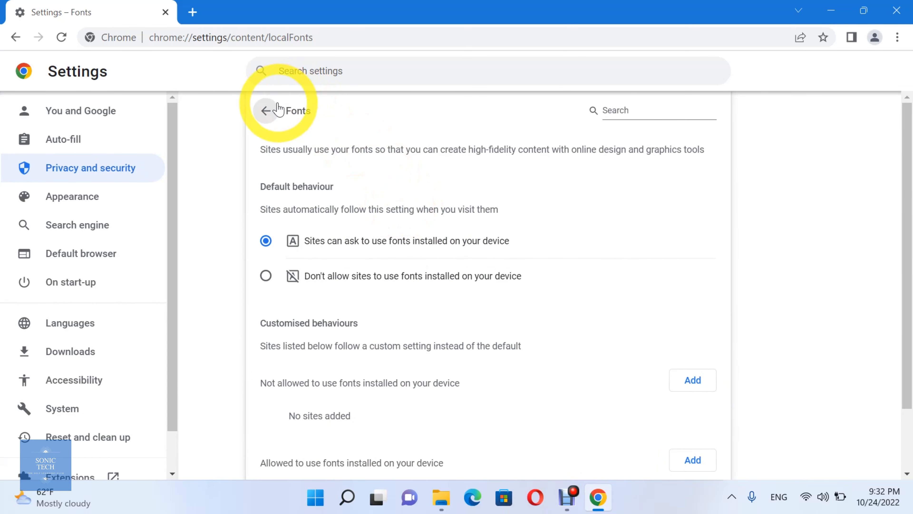
pyautogui.click(266, 111)
pyautogui.scroll(12, 350, 240)
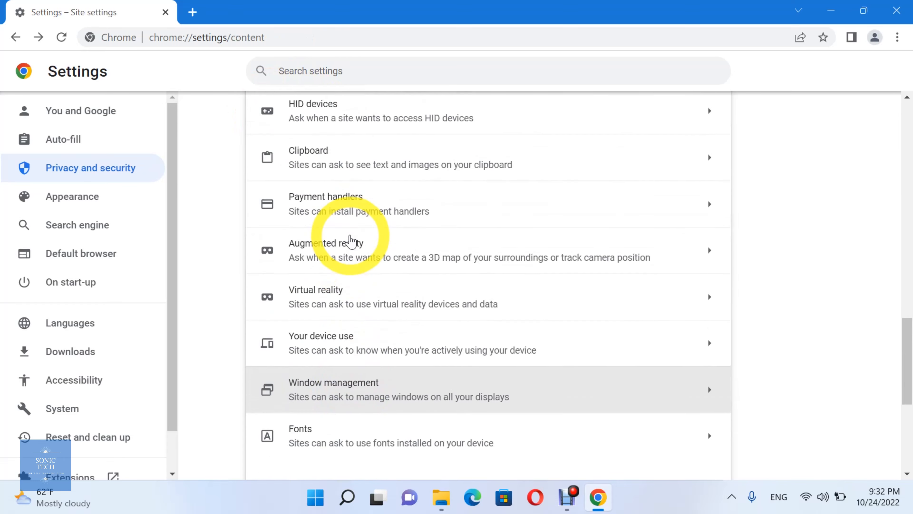
pyautogui.scroll(7, 351, 241)
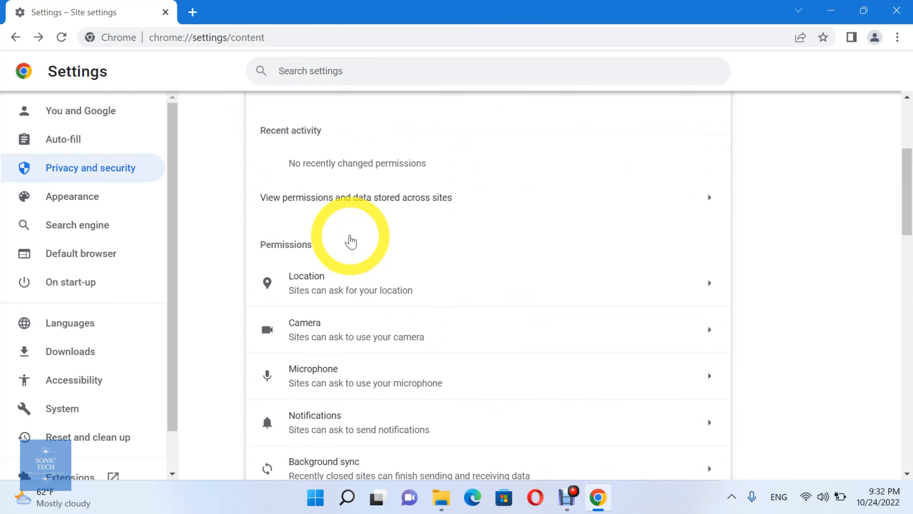